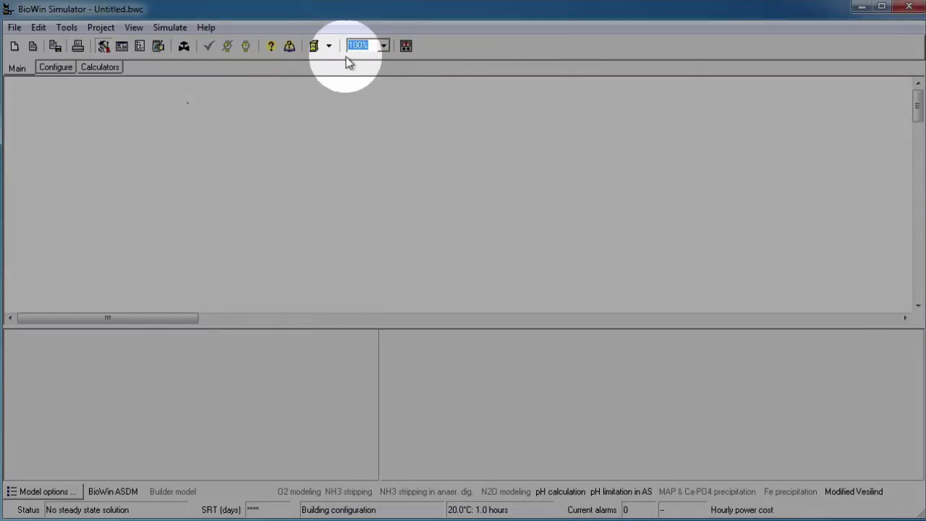
- Load the MLE Process template and view its Influent Flow / COD and Dynamic Effluent album pages
left_click(328, 46)
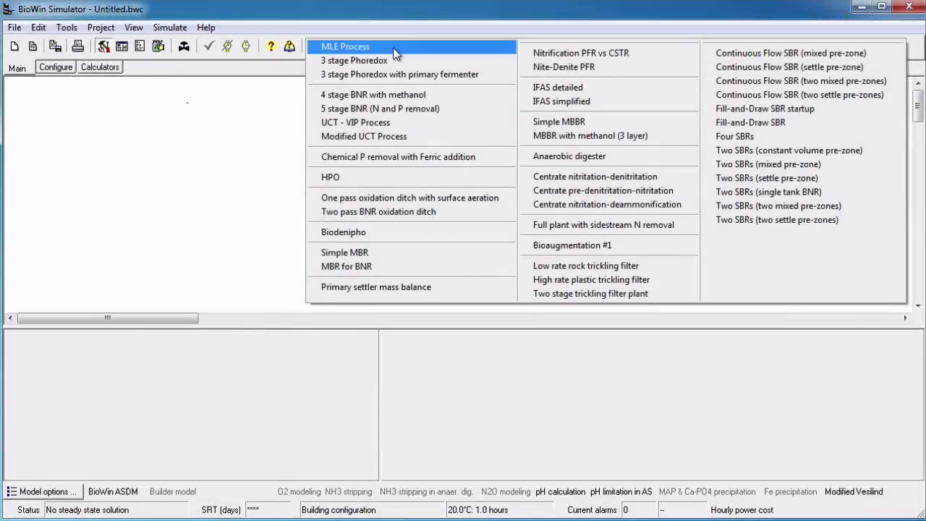
left_click(393, 47)
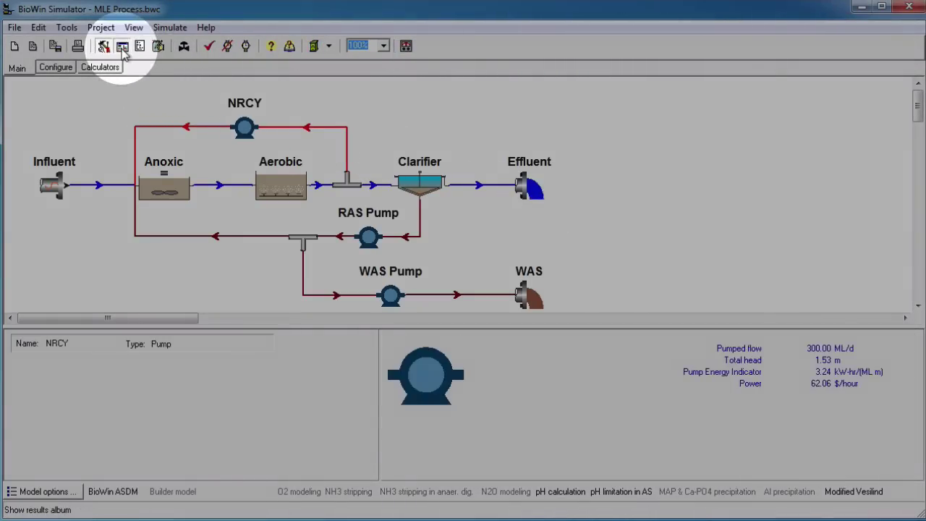
left_click(122, 47)
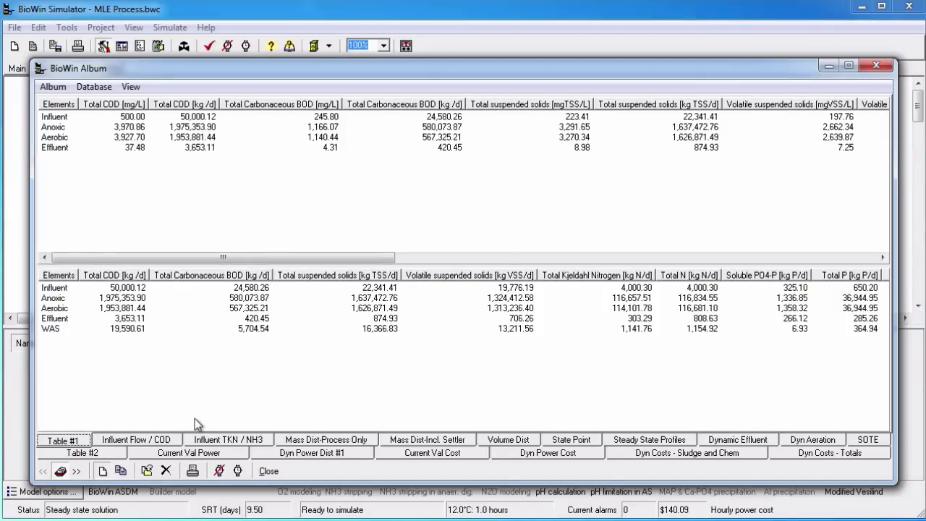
left_click(152, 442)
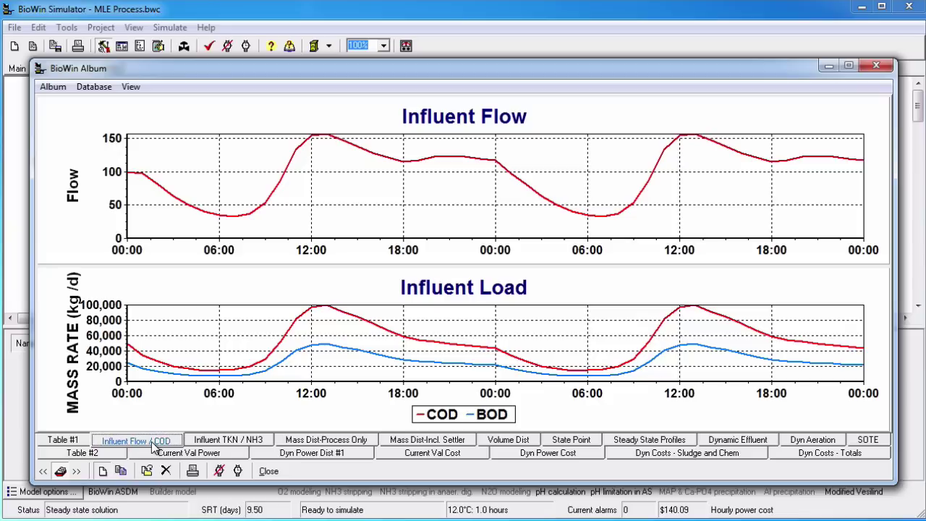
left_click(740, 441)
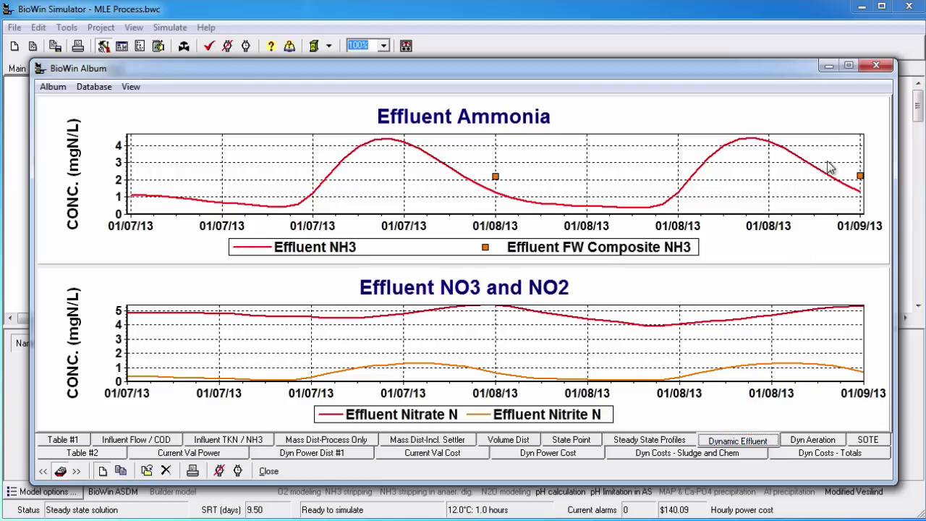
- Close the album and open the Database Inventory List of tracked columns
left_click(870, 70)
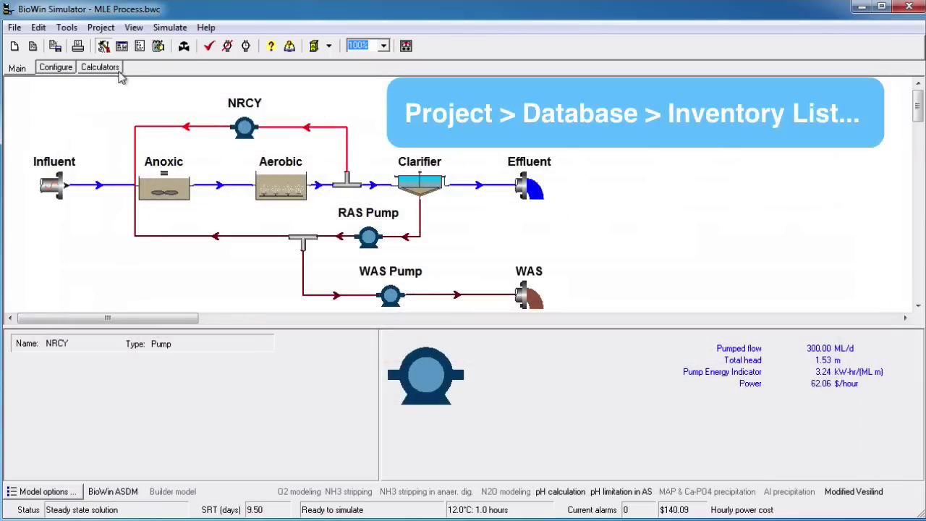
left_click(96, 29)
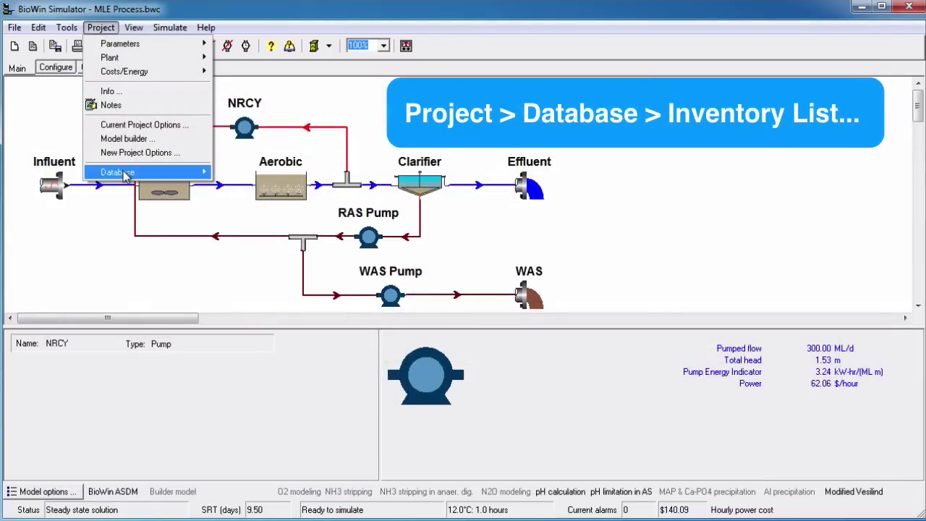
mouse_move(124, 174)
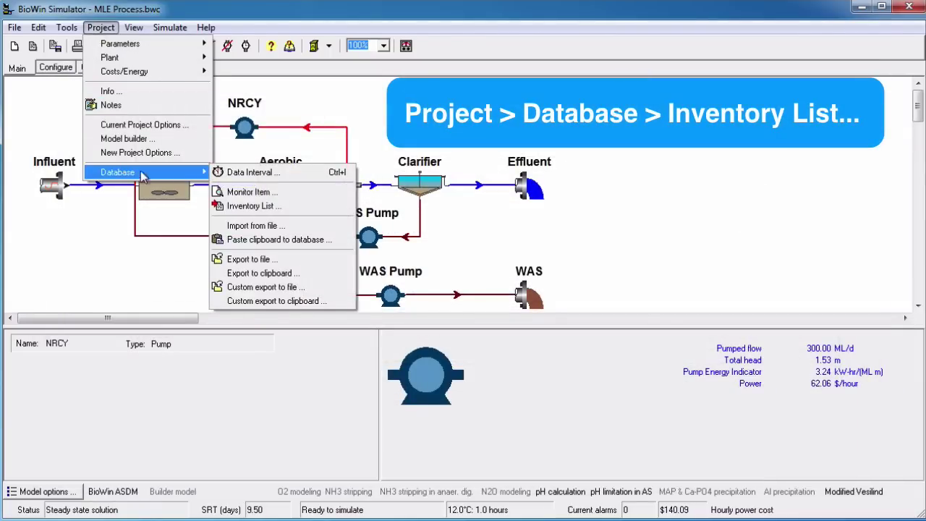
left_click(299, 211)
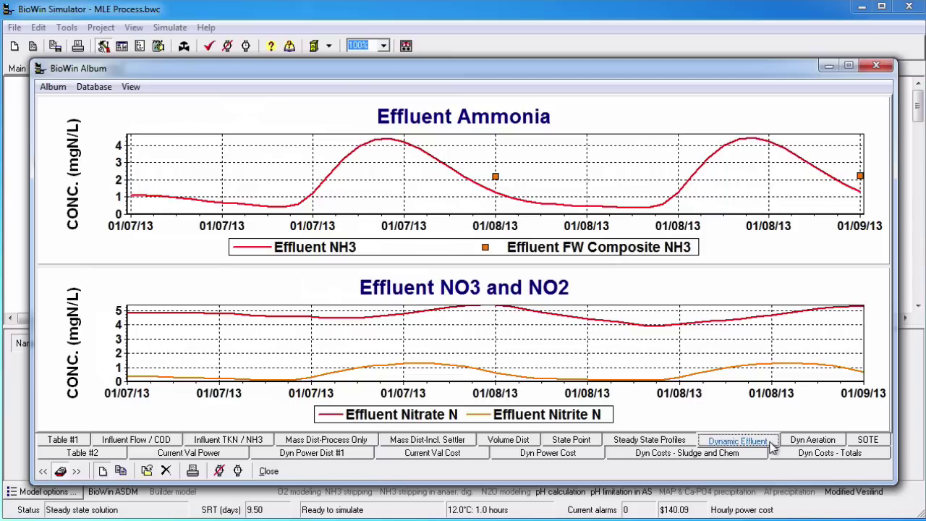
- Delete the Dynamic Effluent album page and close the album
right_click(771, 443)
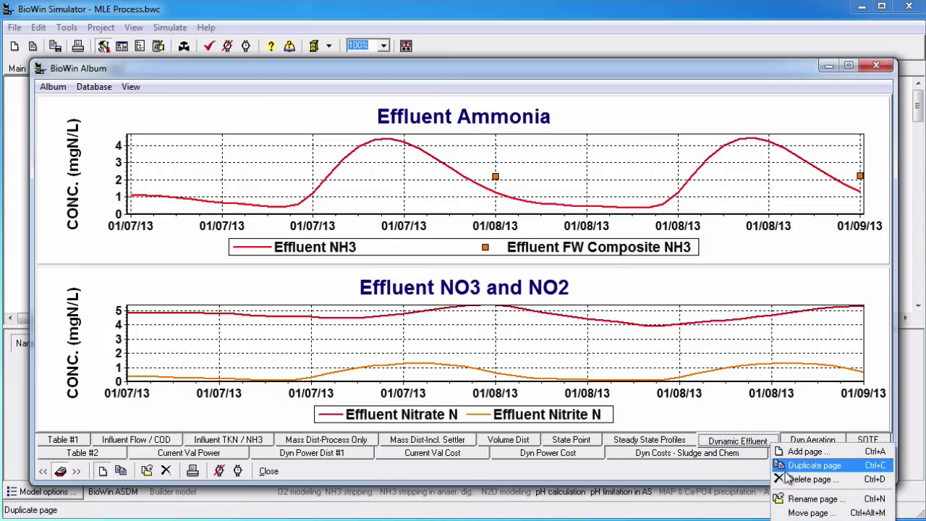
left_click(789, 479)
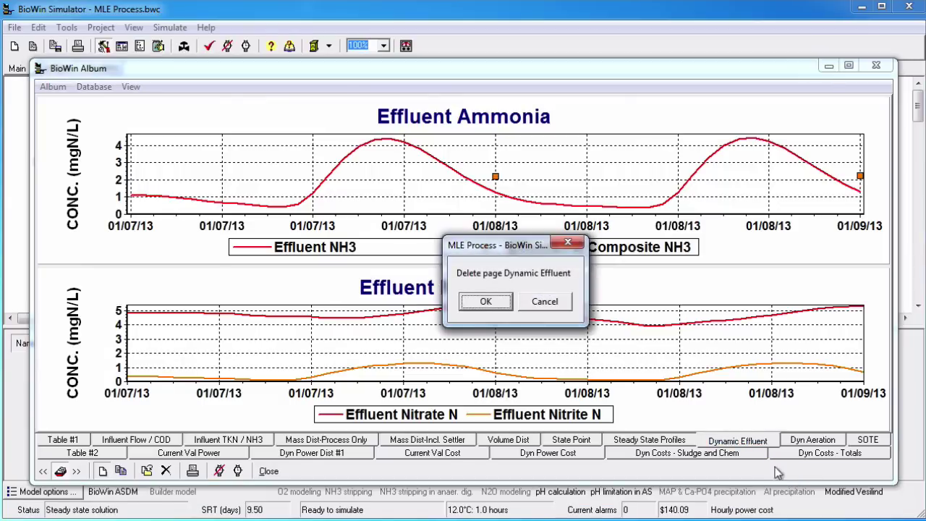
left_click(489, 302)
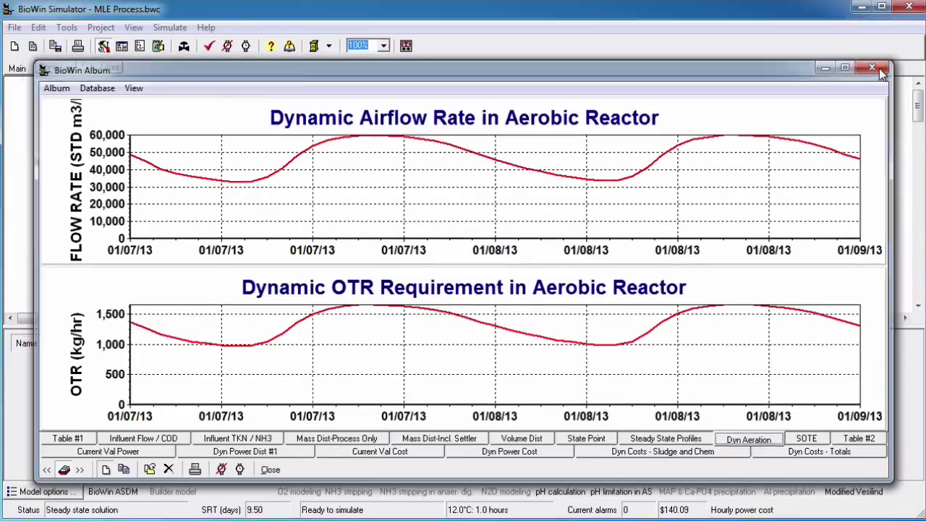
left_click(877, 67)
- Recheck the Database Inventory List to confirm the effluent columns are gone, then close it
left_click(101, 27)
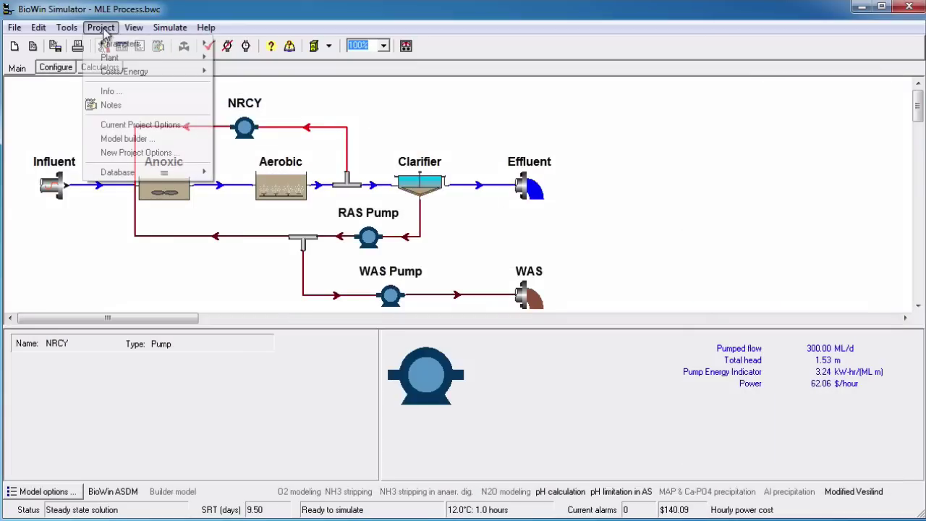
mouse_move(127, 172)
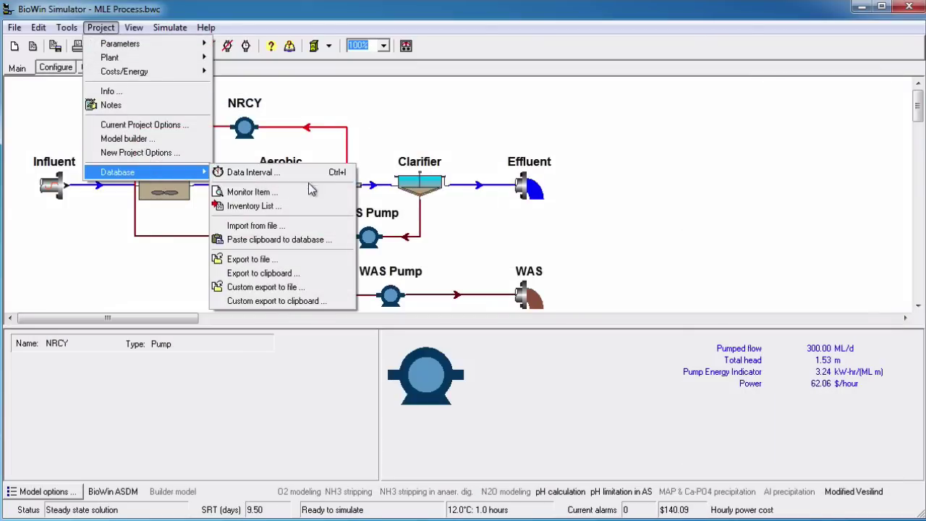
left_click(316, 207)
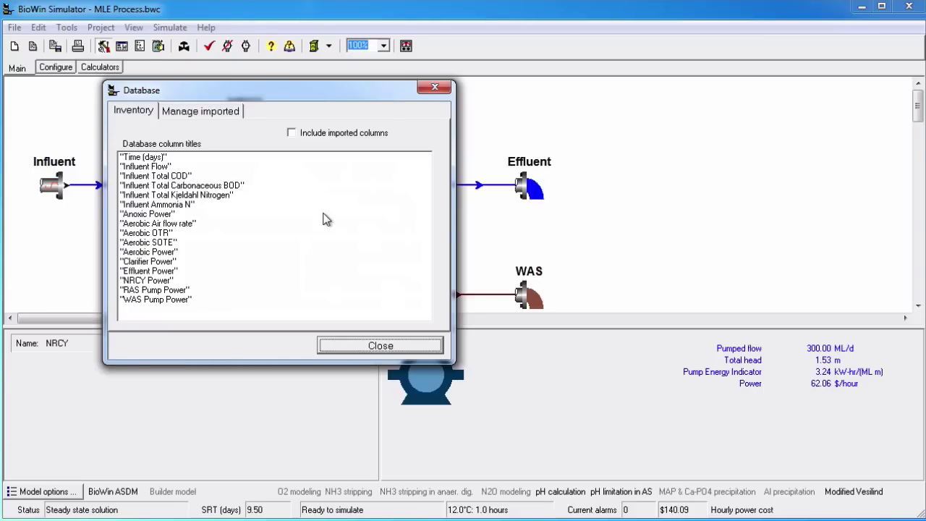
left_click(435, 87)
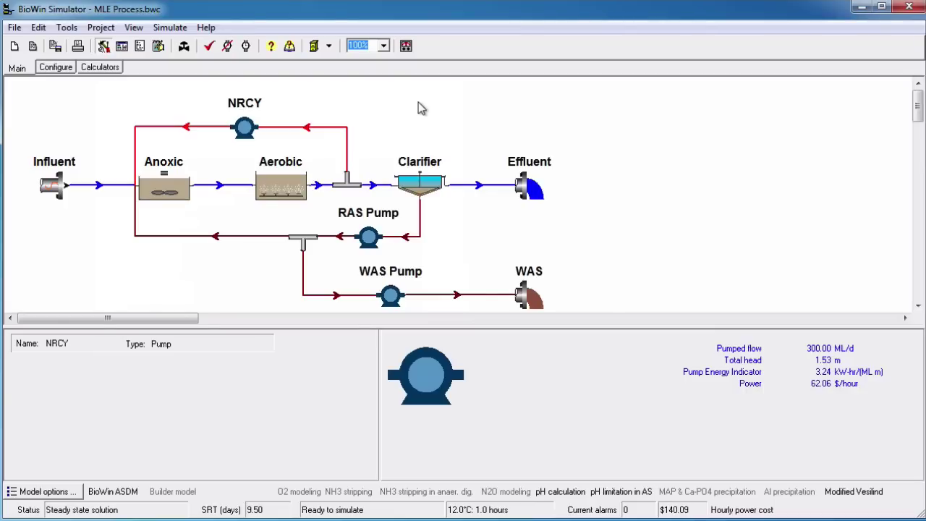
- Check the Monitor Item element list, then select Effluent to show 97.46 ML/d flow and 1.10 mgN/L ammonia
left_click(100, 28)
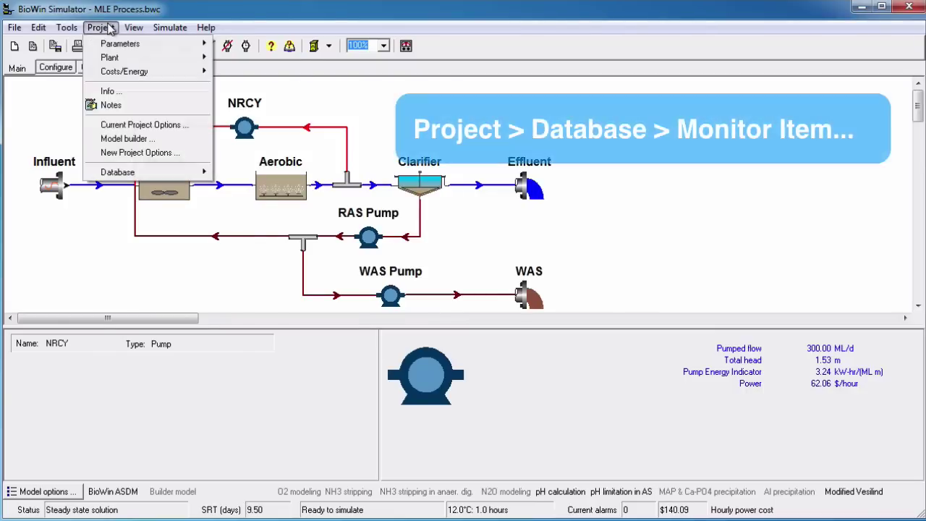
mouse_move(148, 172)
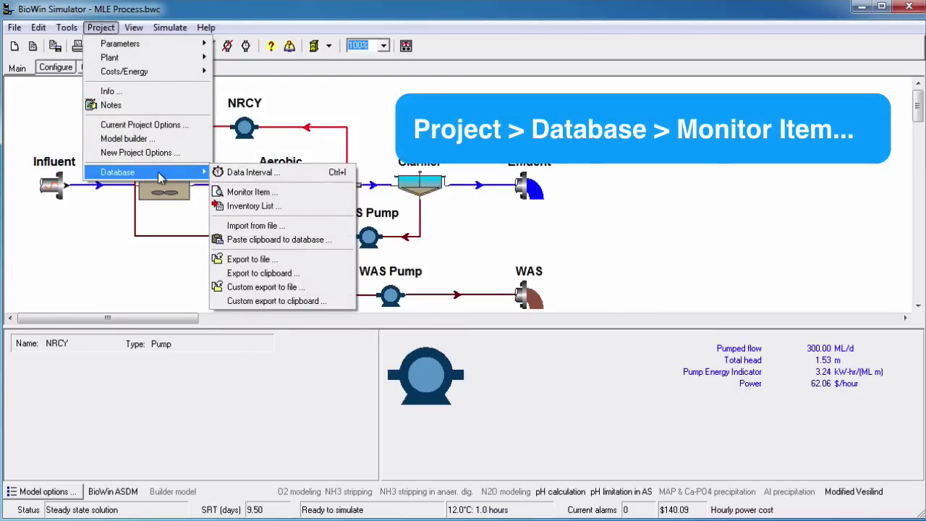
left_click(307, 194)
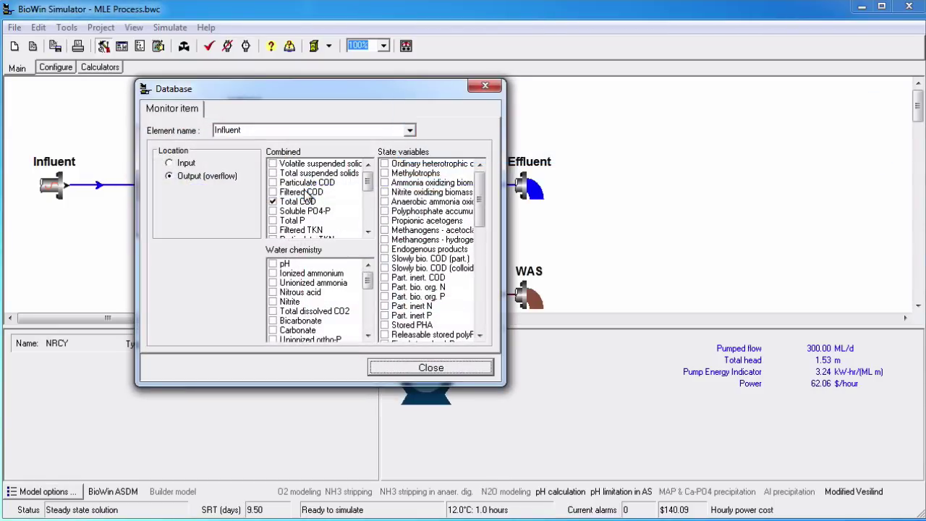
left_click(410, 131)
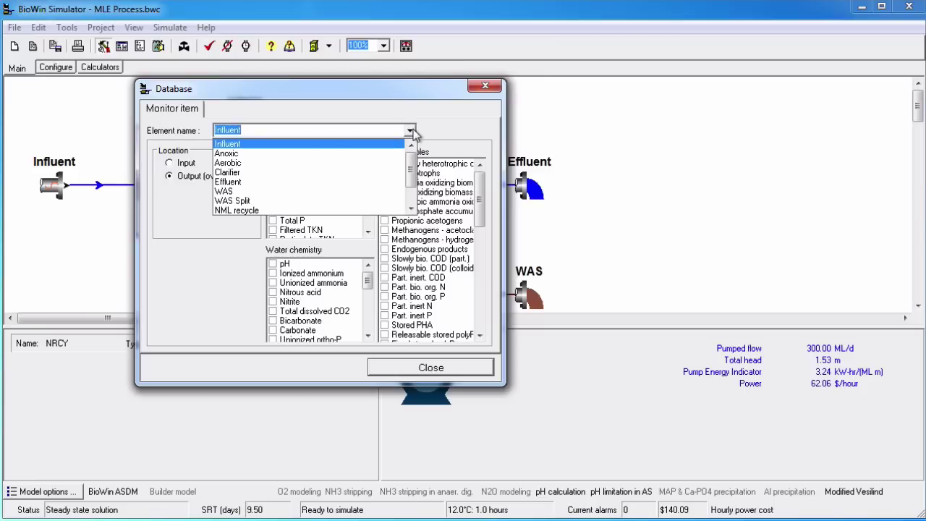
left_click(411, 131)
left_click(485, 86)
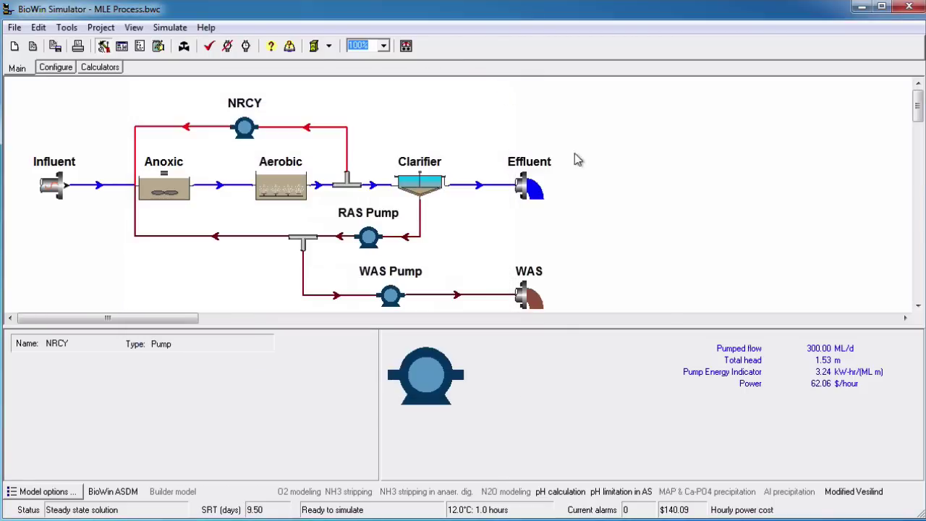
left_click(533, 194)
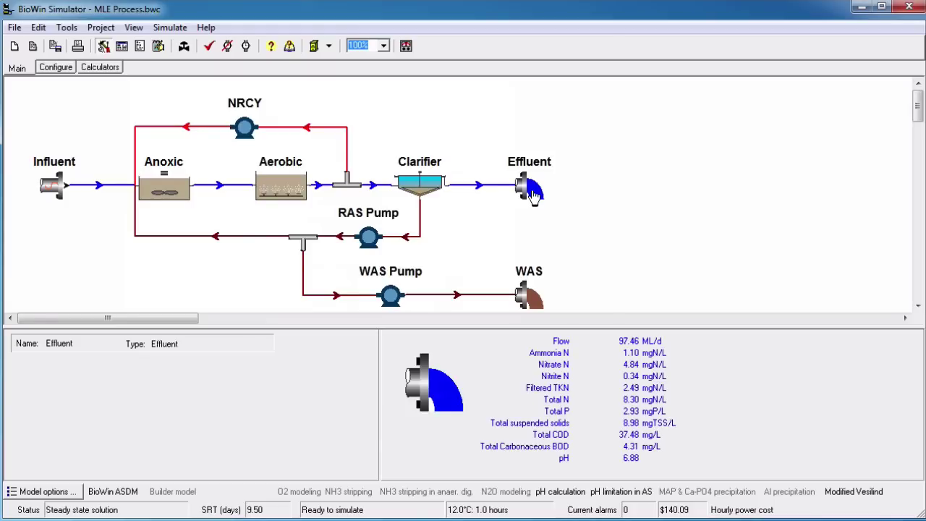
- In the Effluent's properties, tick Ammonia N and Nitrate N as monitored state variables
right_click(532, 193)
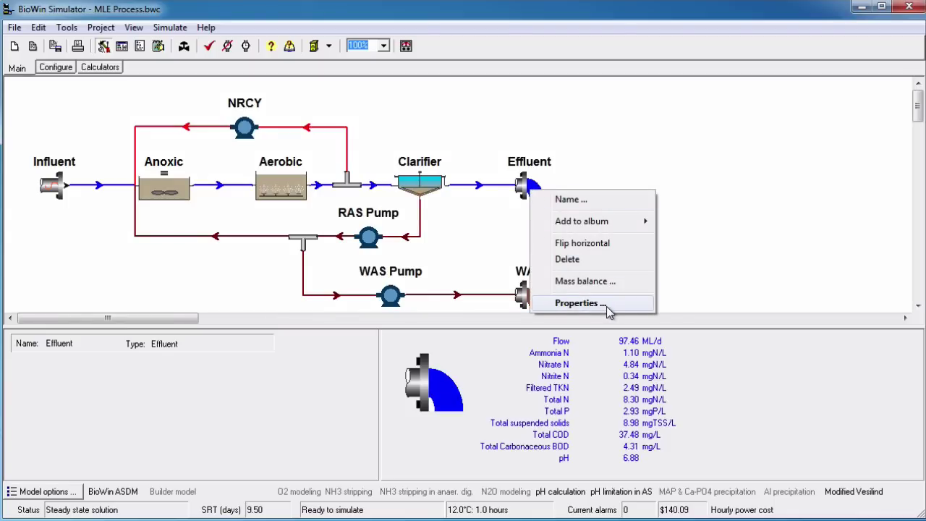
left_click(579, 303)
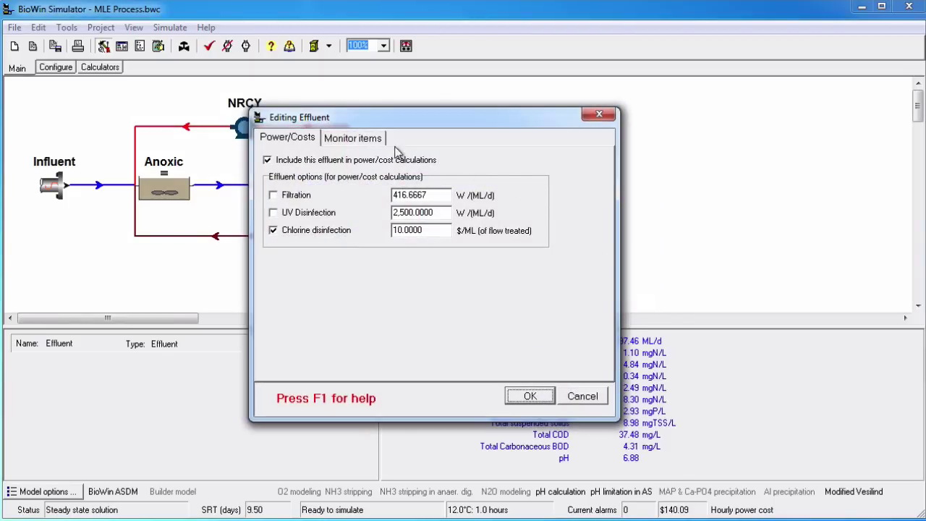
left_click(355, 138)
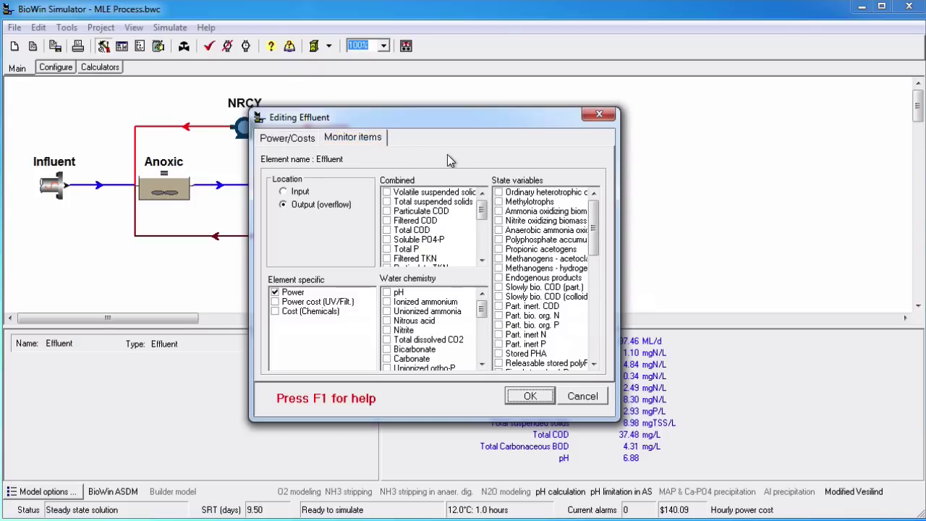
left_click(594, 365)
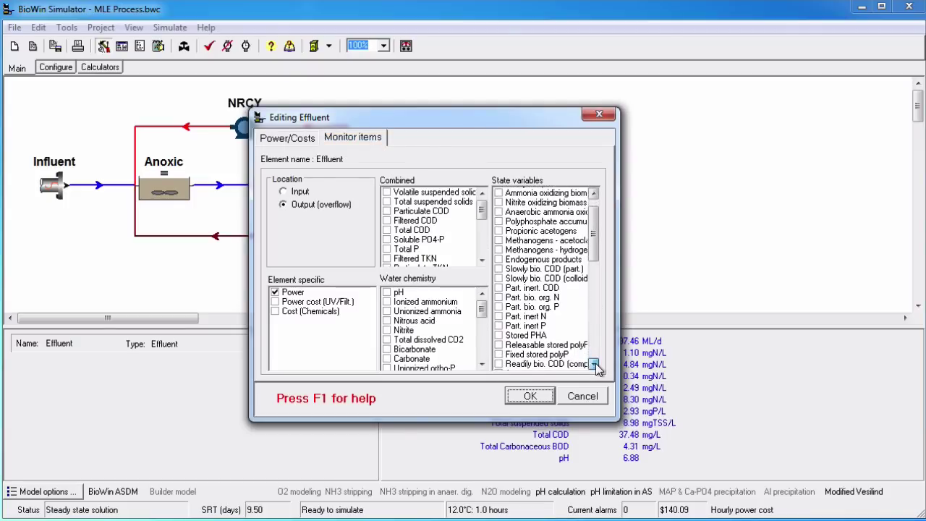
left_click_drag(594, 365, 594, 364)
left_click(499, 317)
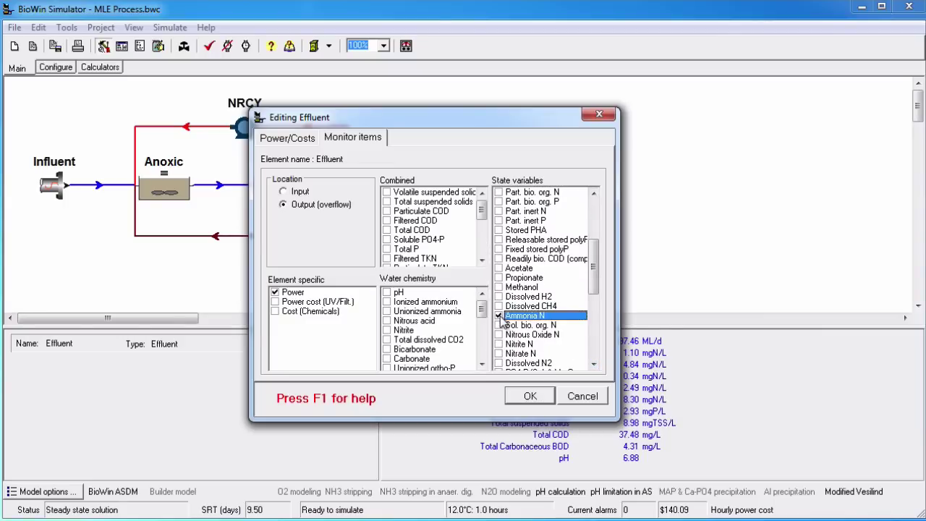
left_click(498, 353)
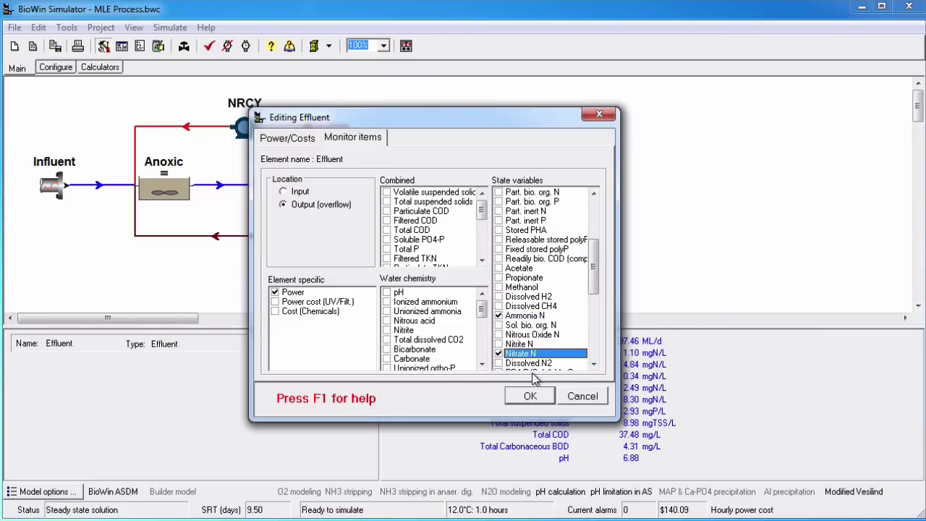
left_click(543, 403)
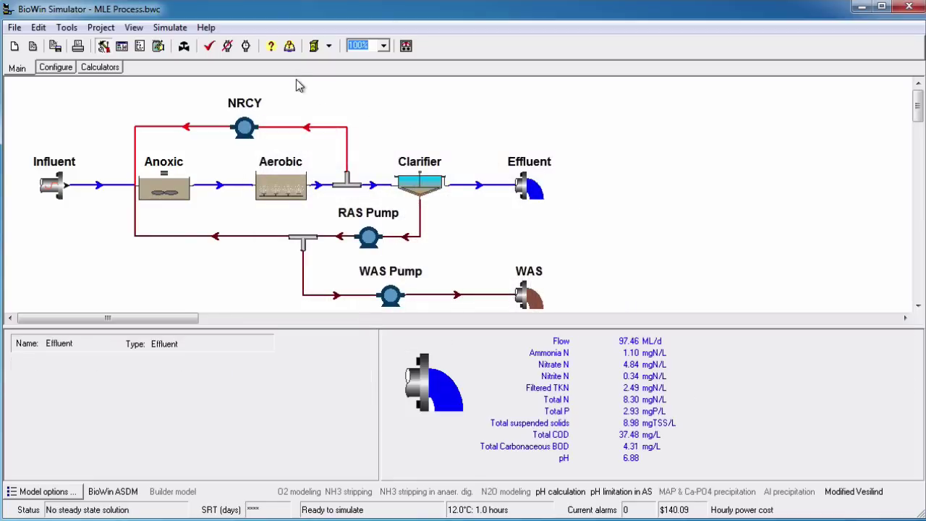
- Run a 2-day dynamic simulation from the project start date, then stop and terminate it
left_click(246, 46)
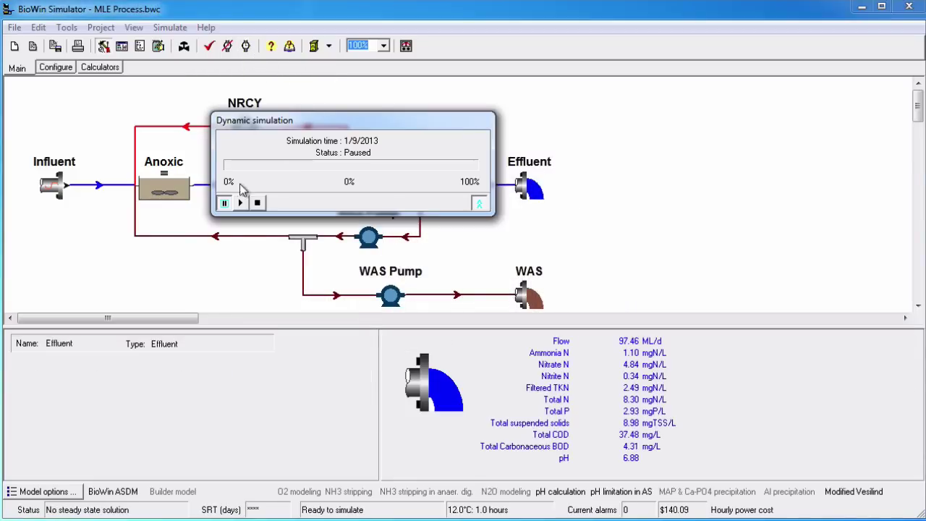
left_click(240, 202)
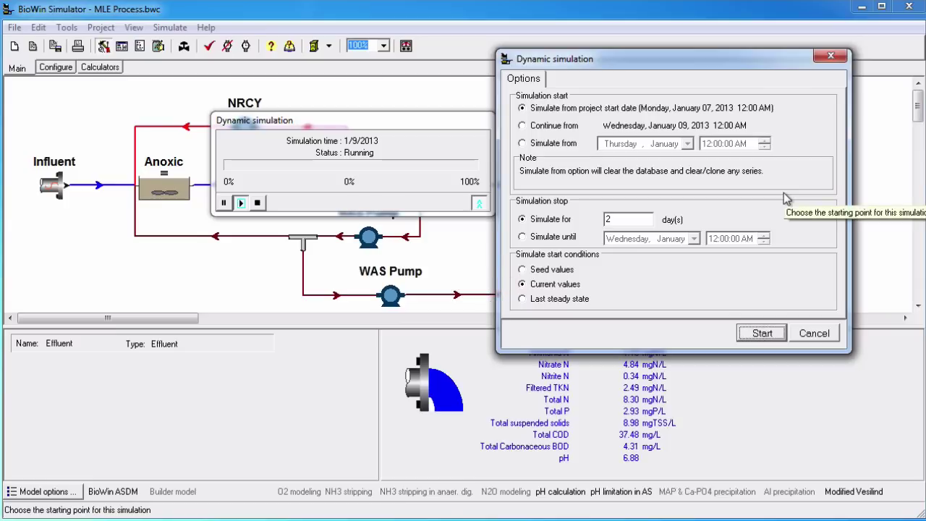
left_click(767, 337)
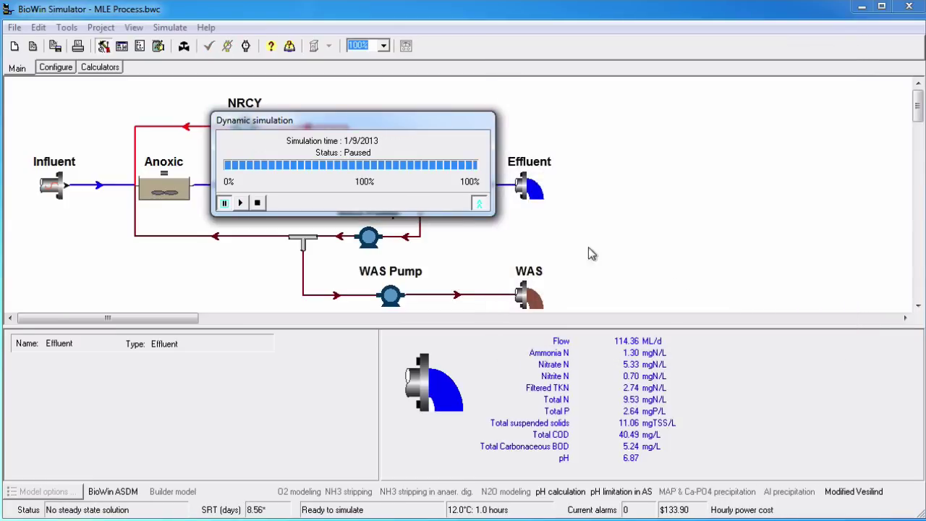
left_click(257, 203)
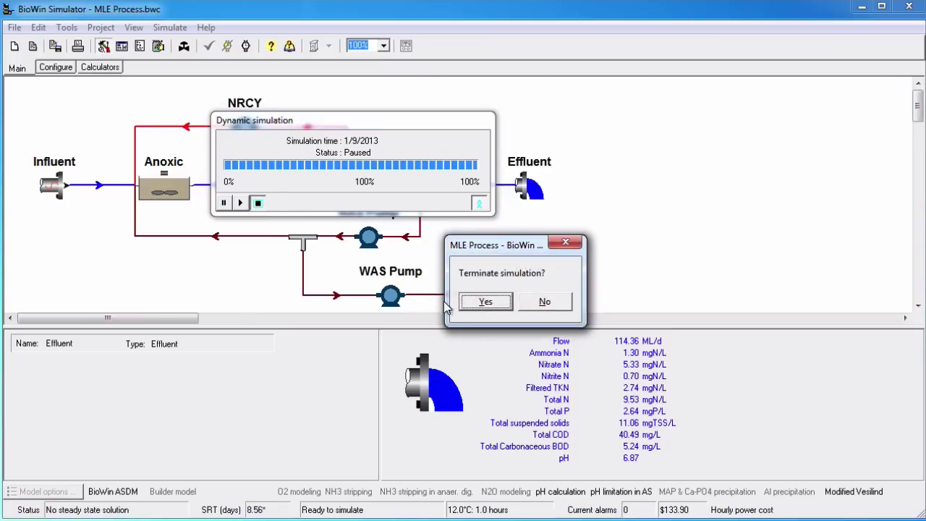
left_click(483, 302)
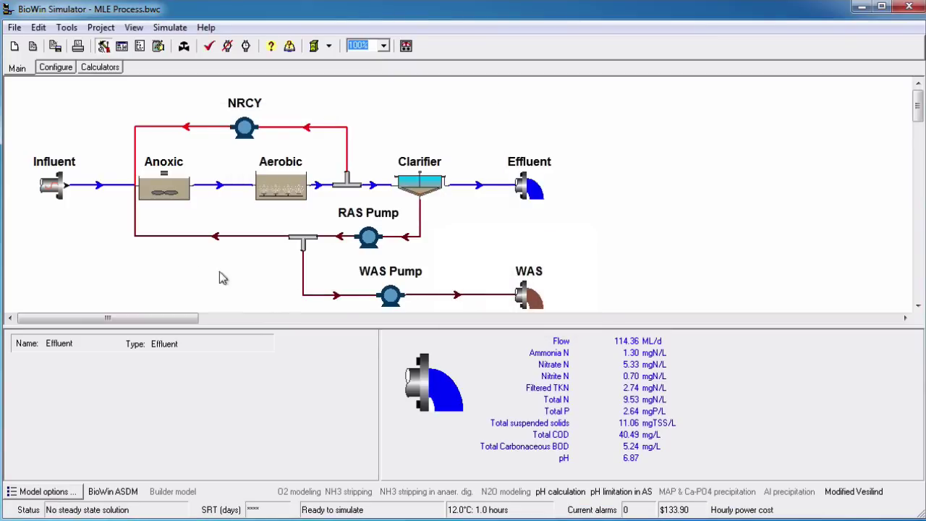
left_click(106, 30)
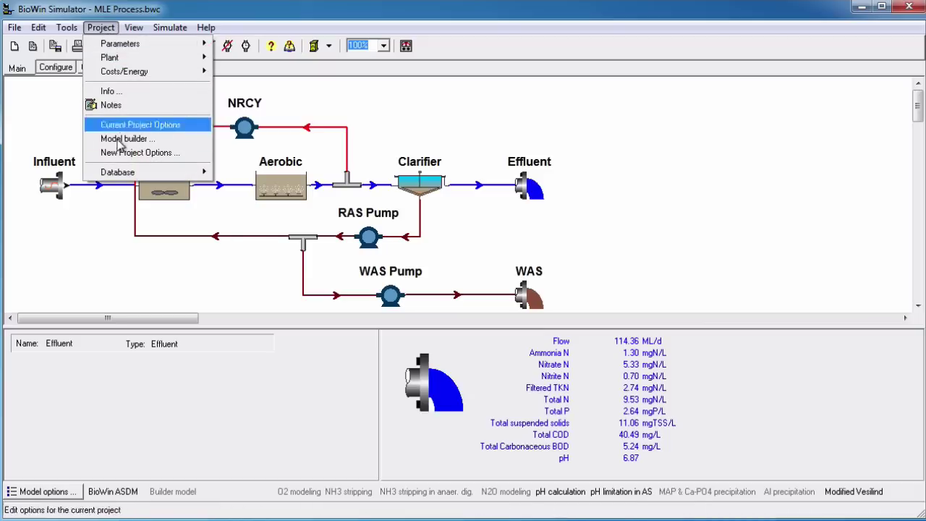
mouse_move(128, 176)
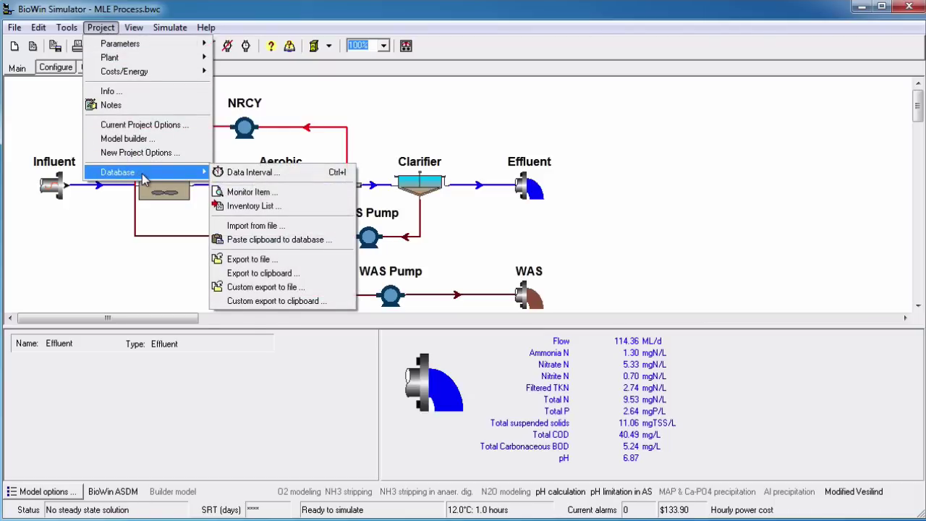
left_click(239, 206)
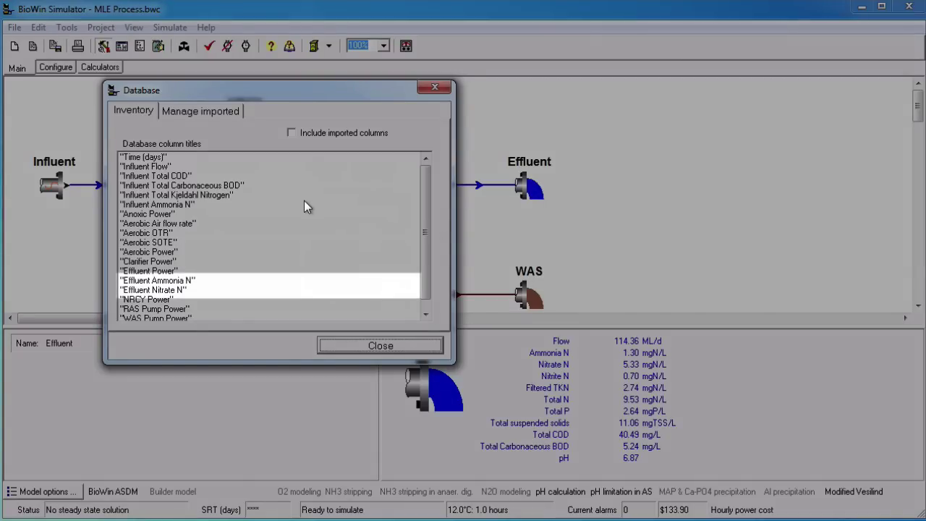
left_click(198, 281)
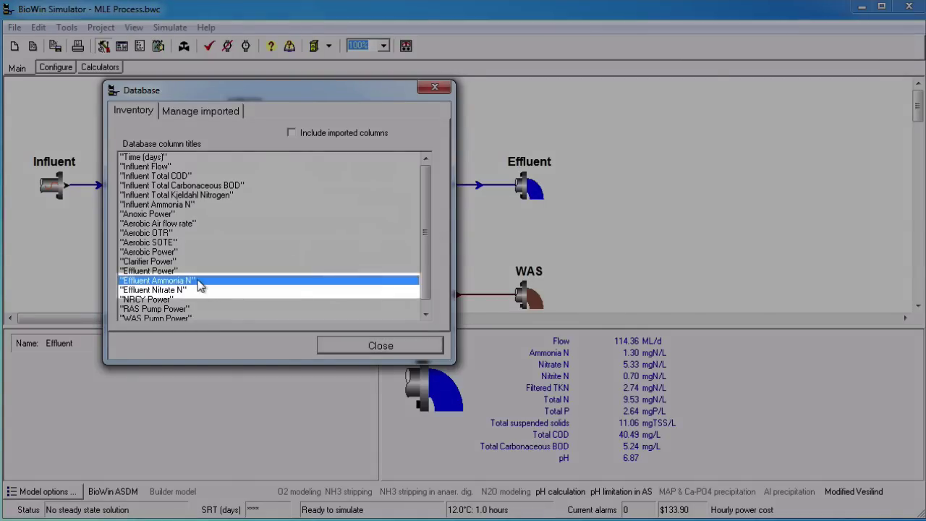
left_click(200, 289)
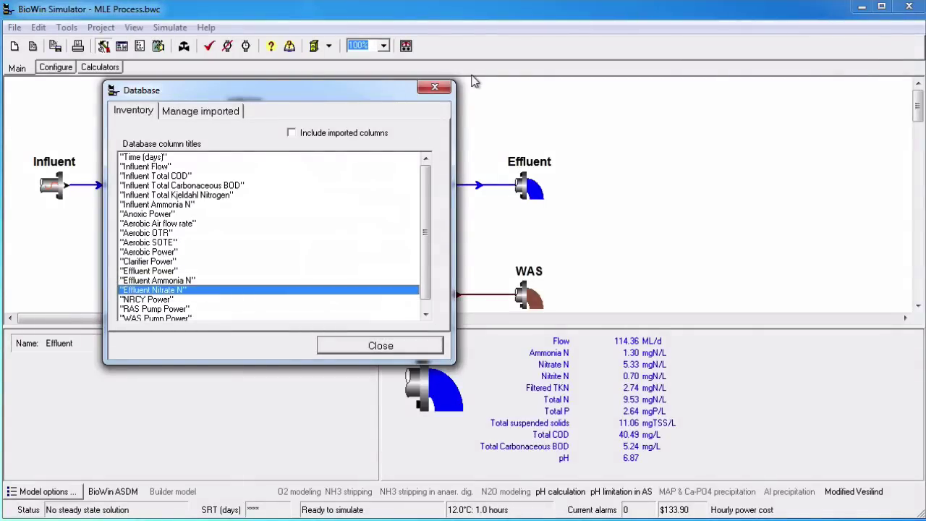
left_click(449, 86)
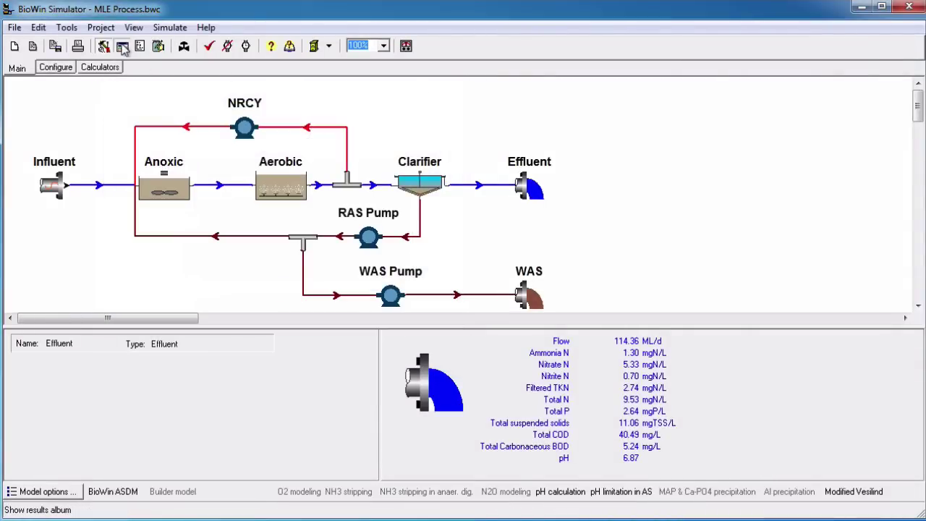
- Add a new album page, Page 18, and insert a time series chart on it
left_click(122, 46)
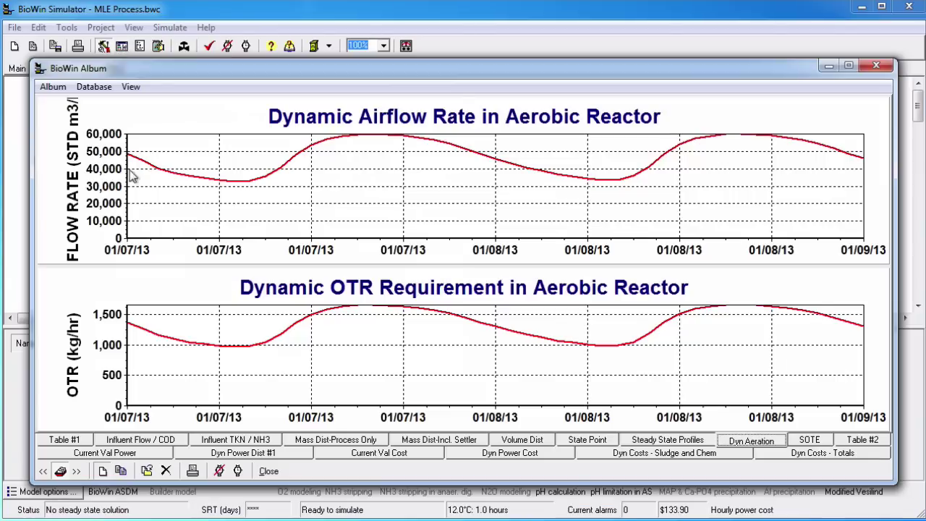
left_click(103, 473)
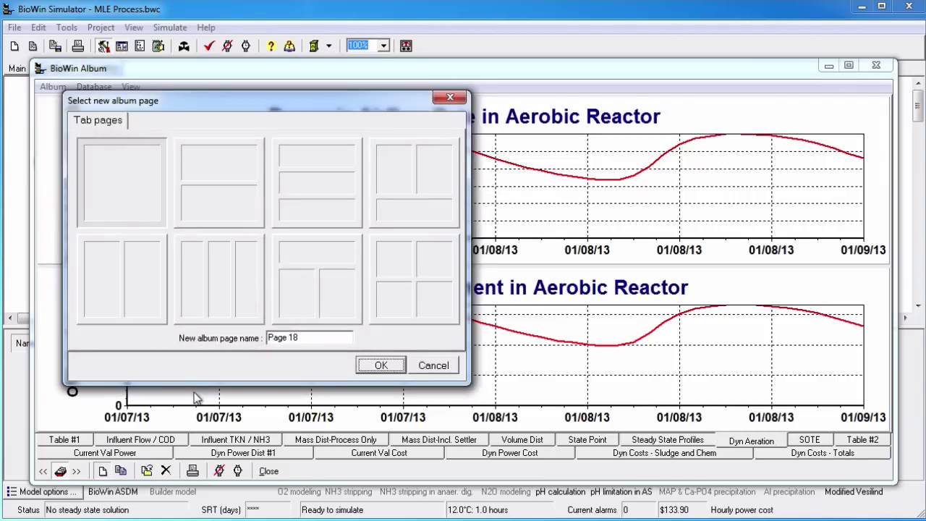
left_click(379, 365)
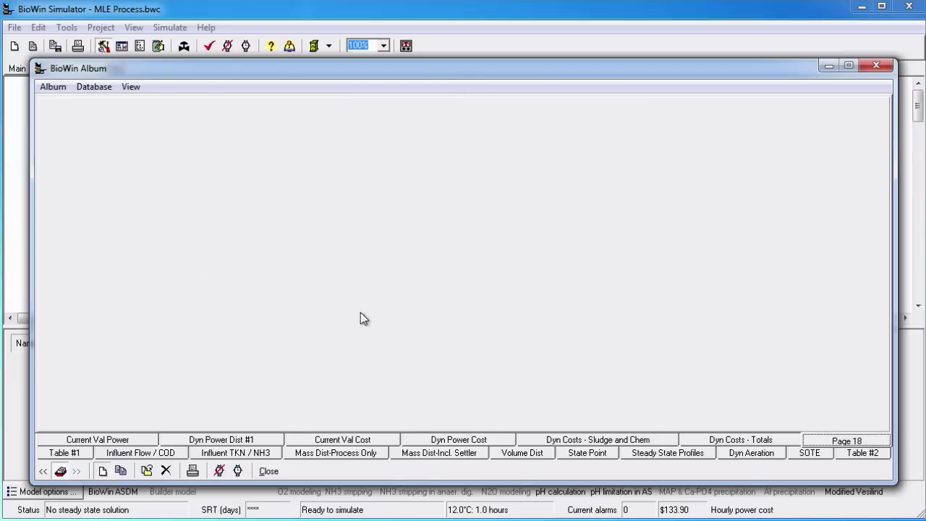
right_click(323, 240)
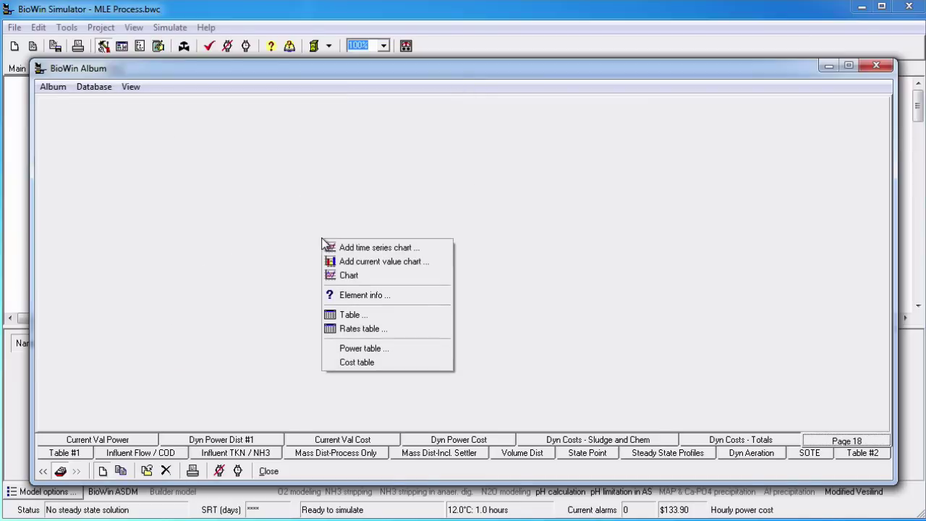
left_click(427, 250)
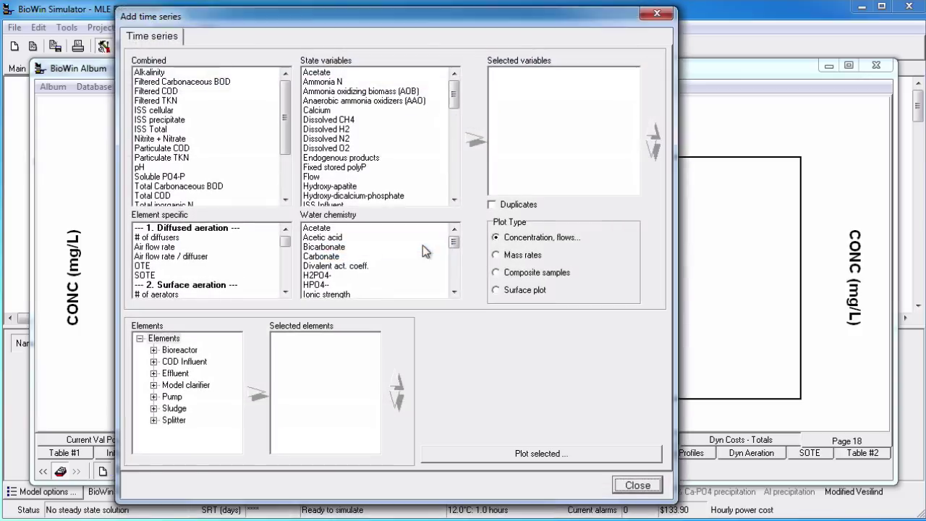
- Plot Ammonia N and Nitrate N for the Effluent element in the time series chart
double_click(349, 82)
left_click_drag(453, 98, 454, 130)
double_click(333, 148)
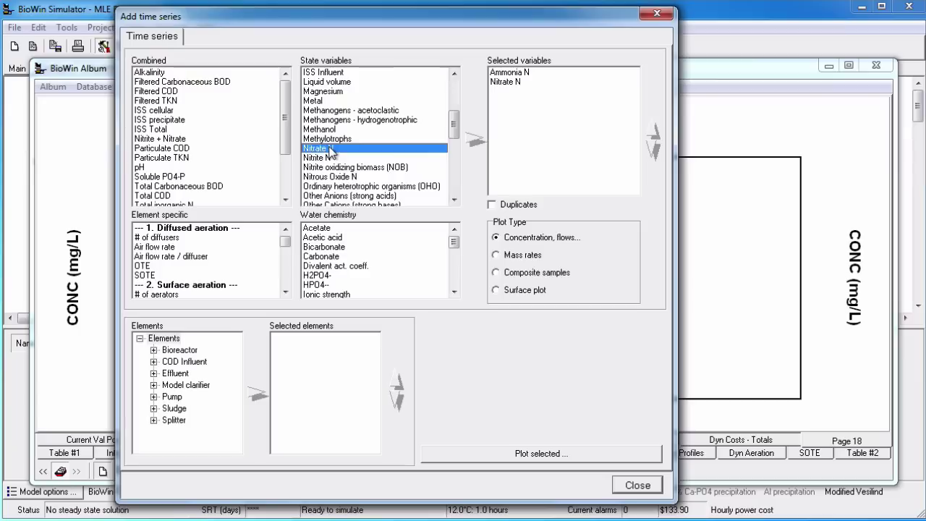
left_click(175, 373)
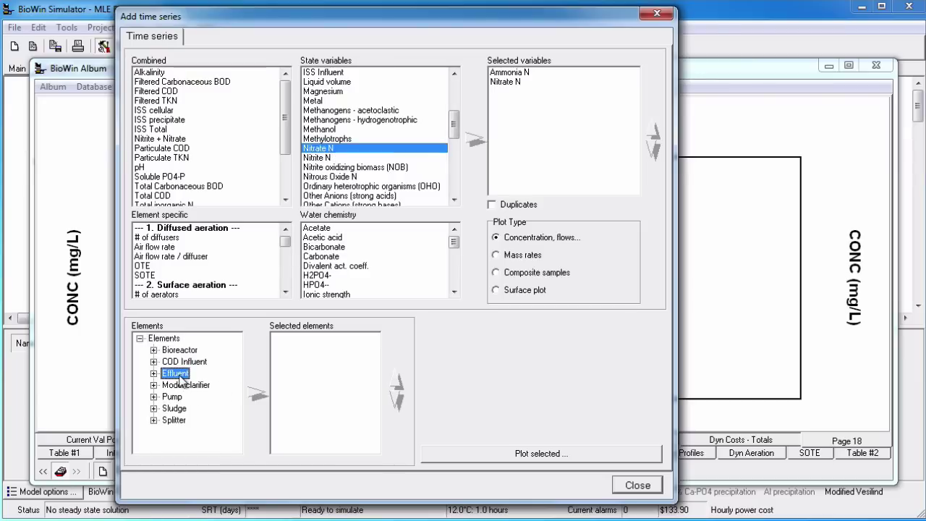
left_click(259, 394)
left_click(506, 449)
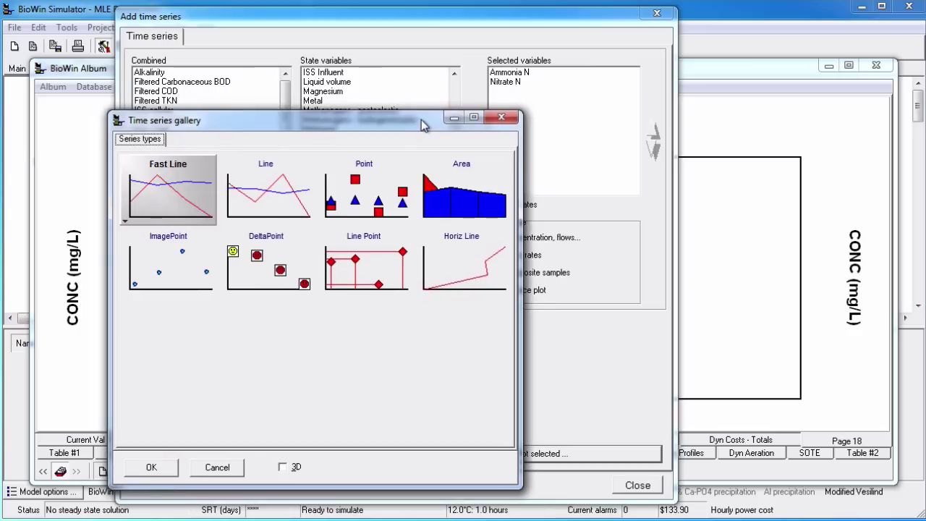
left_click_drag(422, 126, 439, 123)
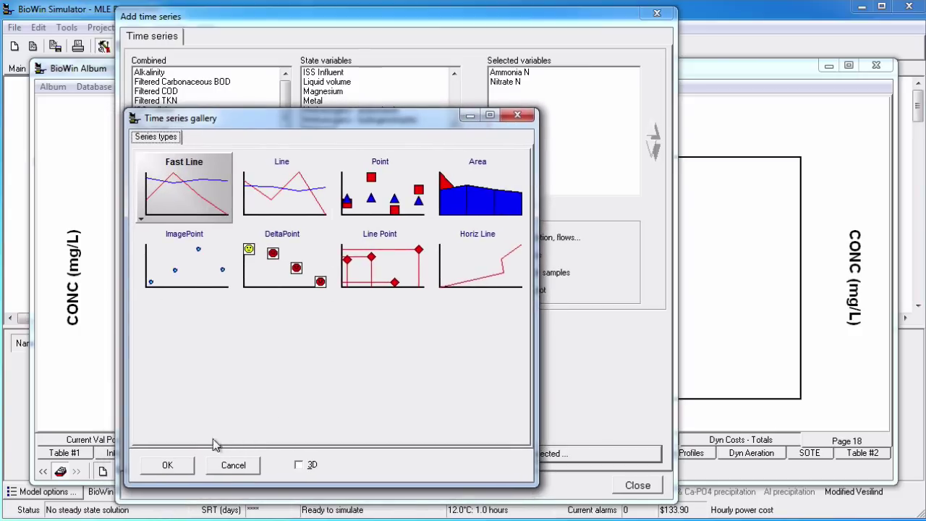
left_click(174, 467)
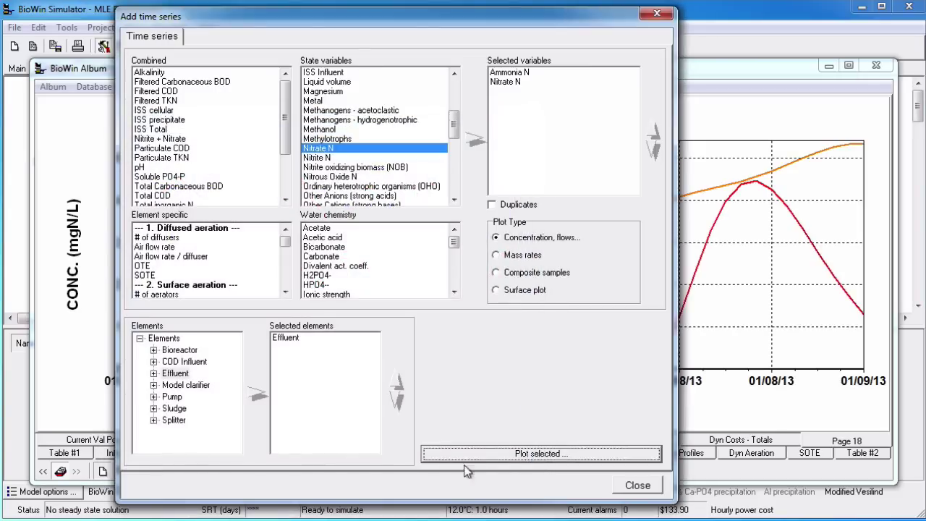
left_click(635, 489)
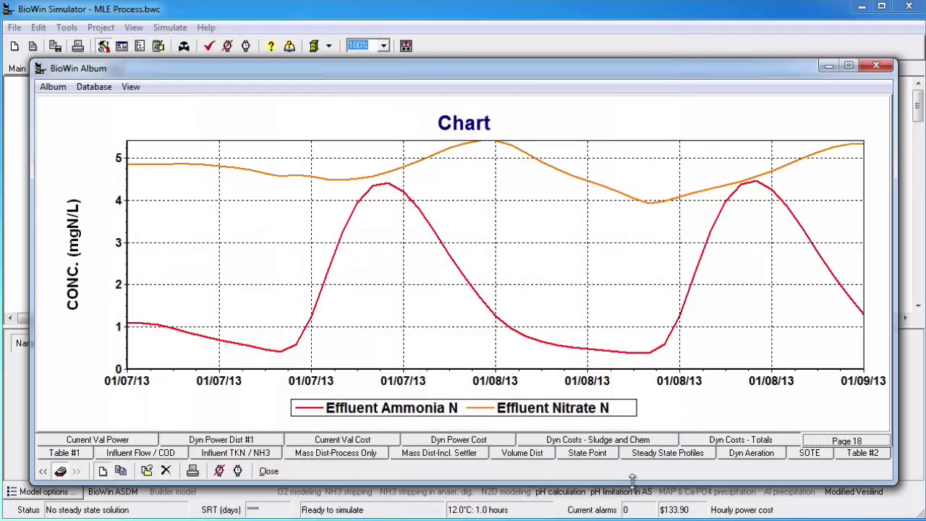
- Rename the chart title to 'Effluent N'
double_click(471, 131)
left_click_drag(378, 272, 319, 272)
type("Effluent N")
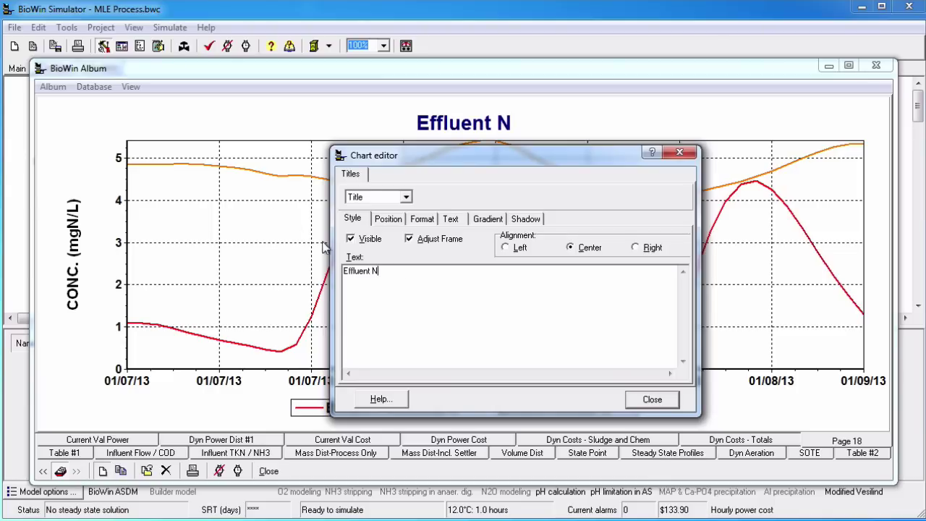
left_click(665, 400)
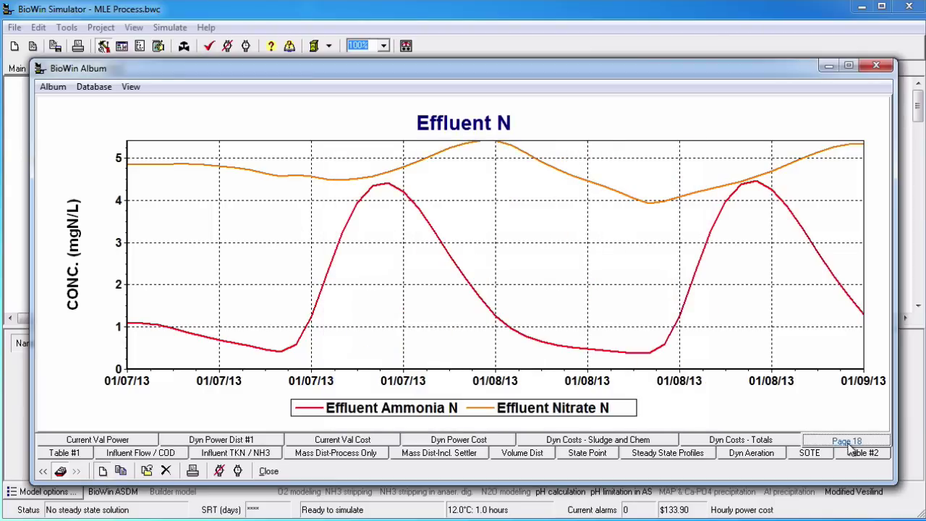
- Delete the Page 18 chart page and close the album
right_click(848, 443)
left_click(871, 487)
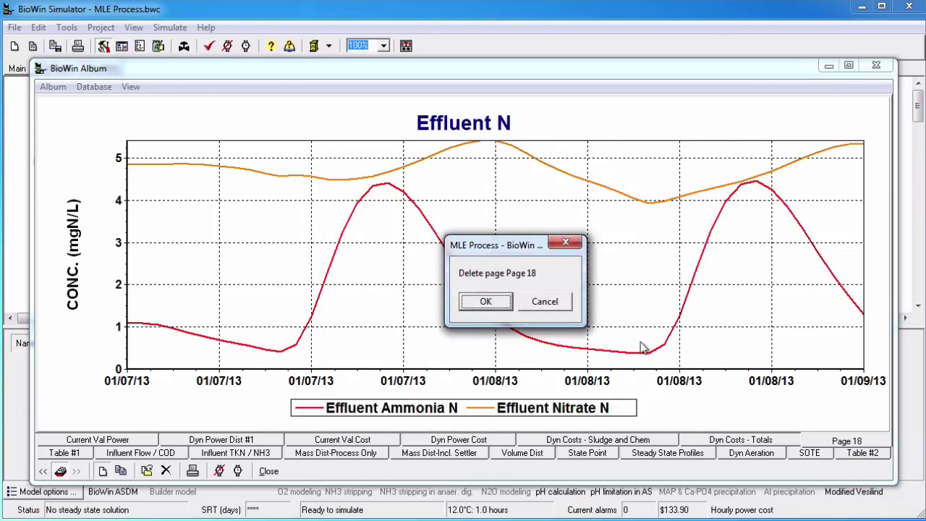
left_click(486, 304)
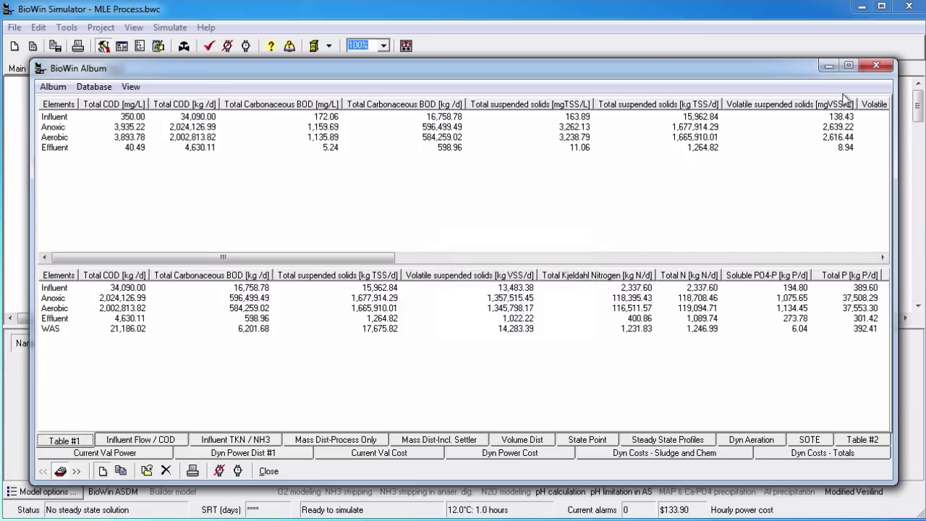
left_click(876, 65)
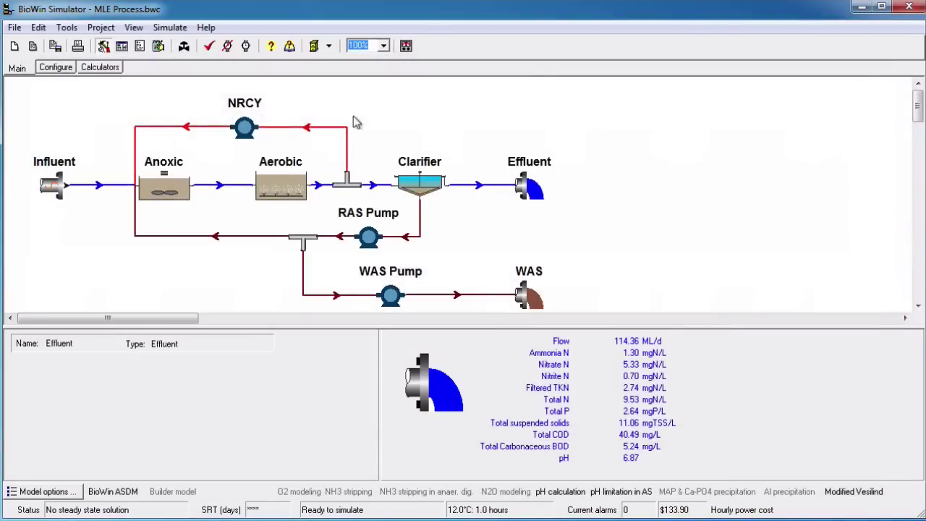
- Verify Effluent Ammonia N and Effluent Nitrate N appear in the Database Inventory List, then close it
left_click(100, 27)
mouse_move(119, 173)
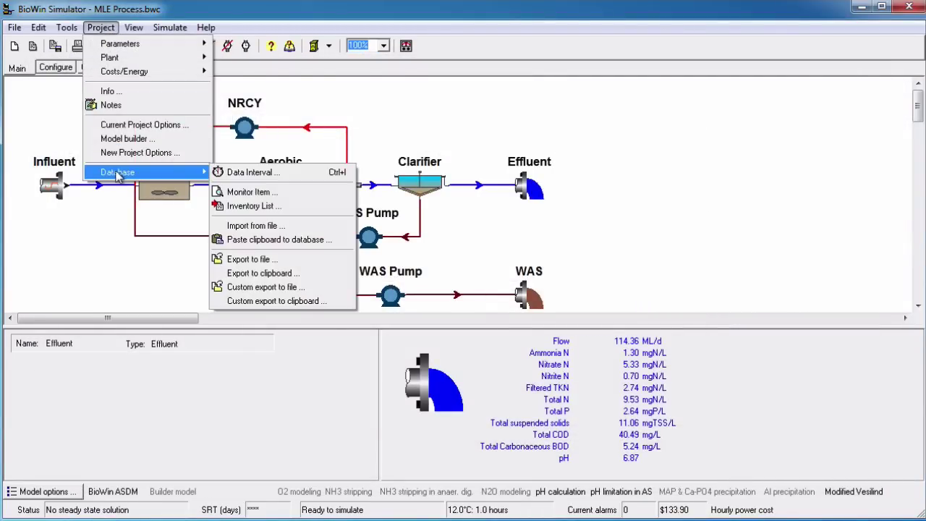
left_click(283, 205)
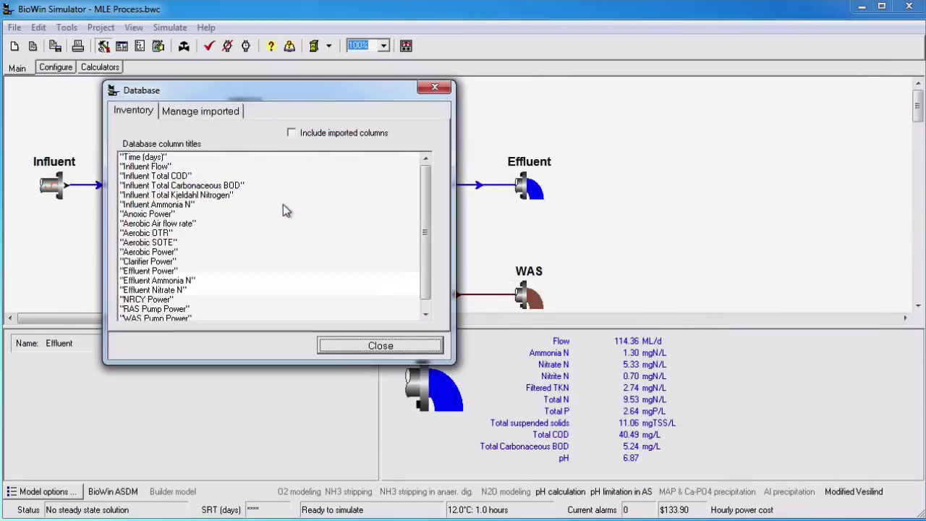
left_click(207, 281)
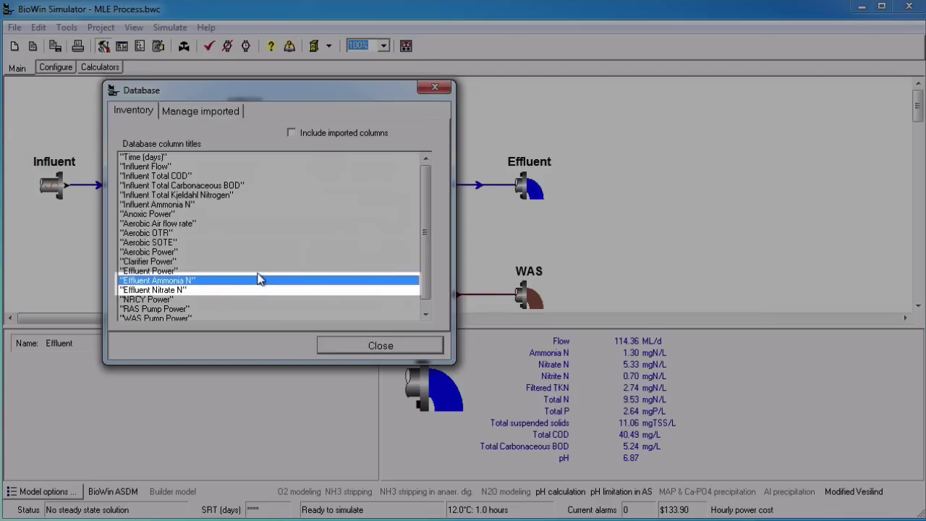
key("Down")
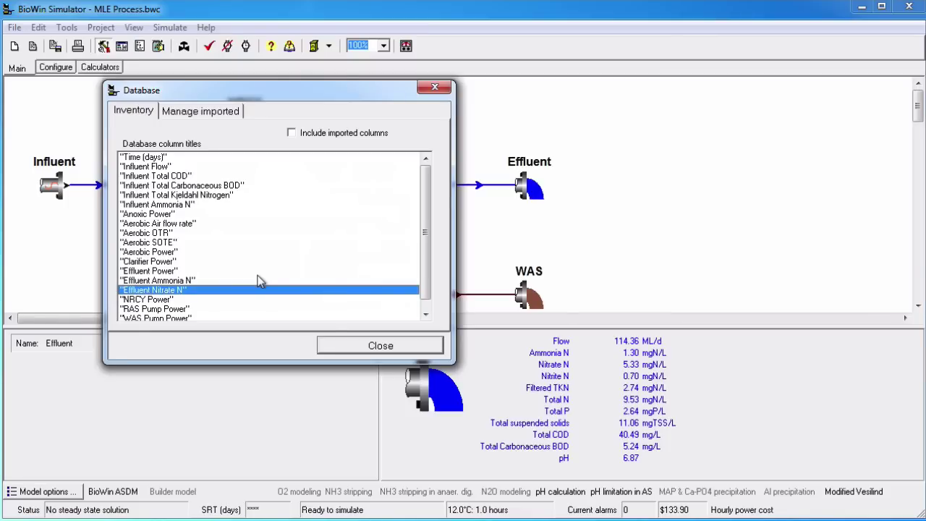
left_click(435, 88)
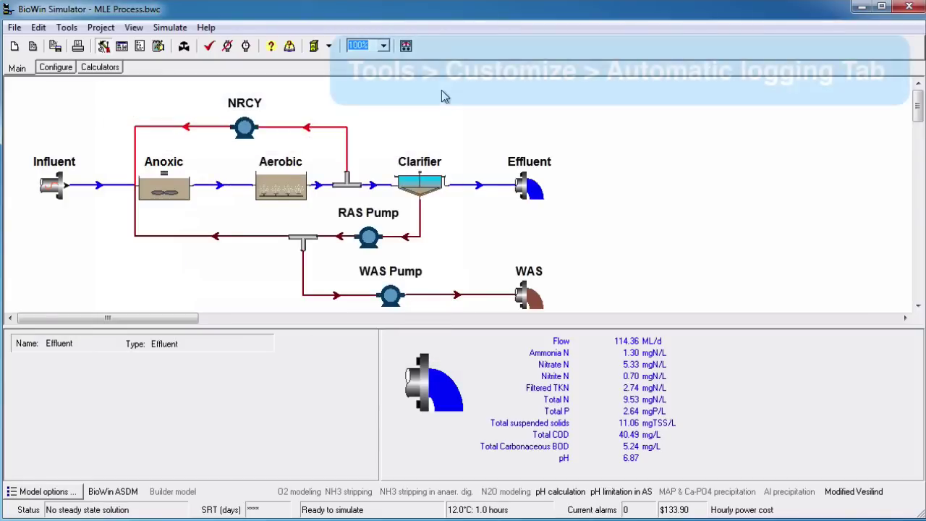
- In Customize > Automatic logging, log Total suspended solids (Combined) for Bioreactor elements
left_click(67, 27)
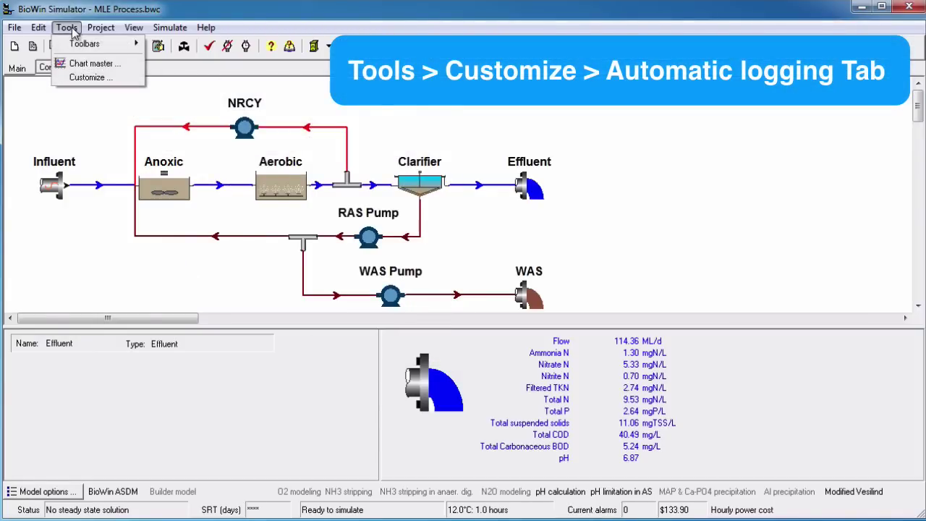
left_click(88, 77)
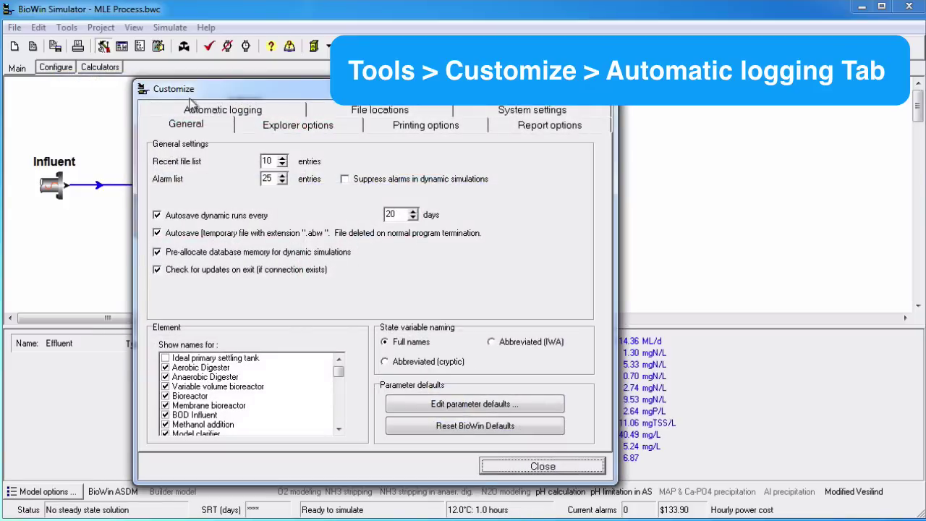
left_click(282, 112)
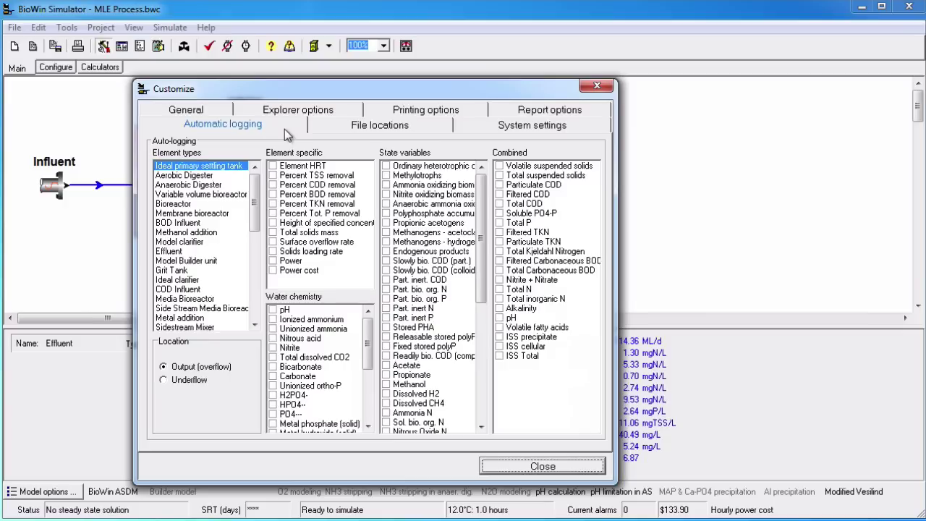
left_click(196, 205)
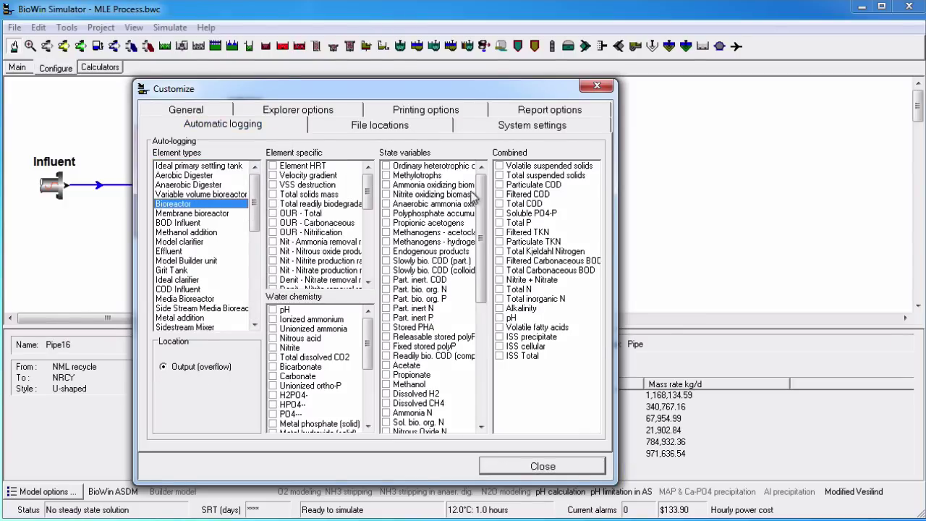
left_click(500, 176)
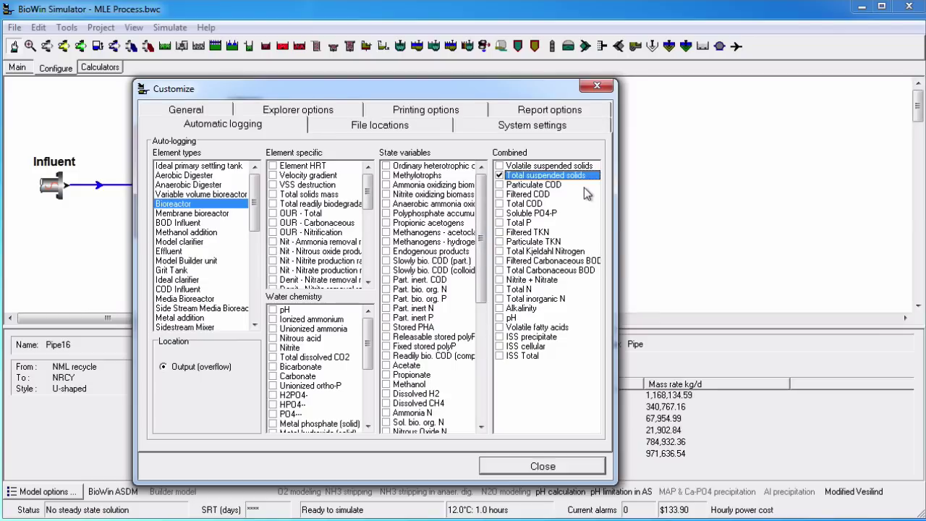
left_click(538, 467)
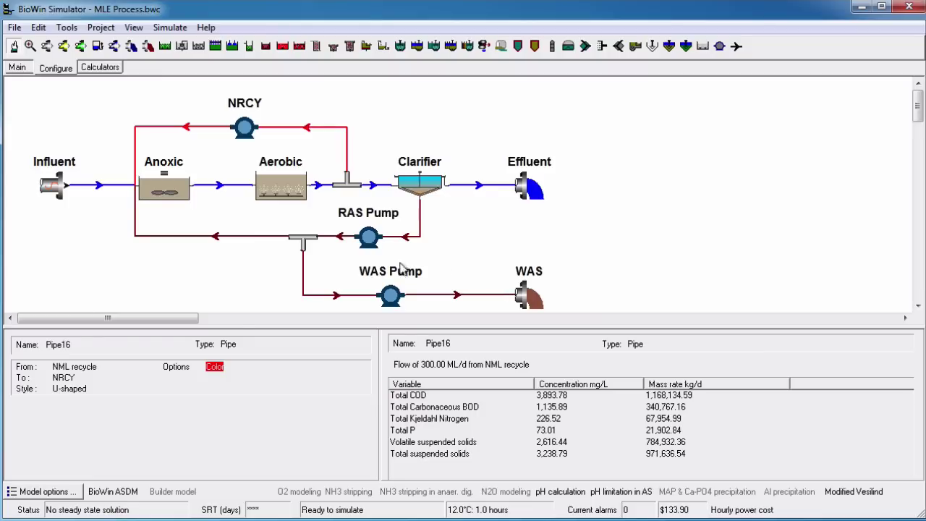
- Check the Anoxic reactor's monitored items
double_click(163, 190)
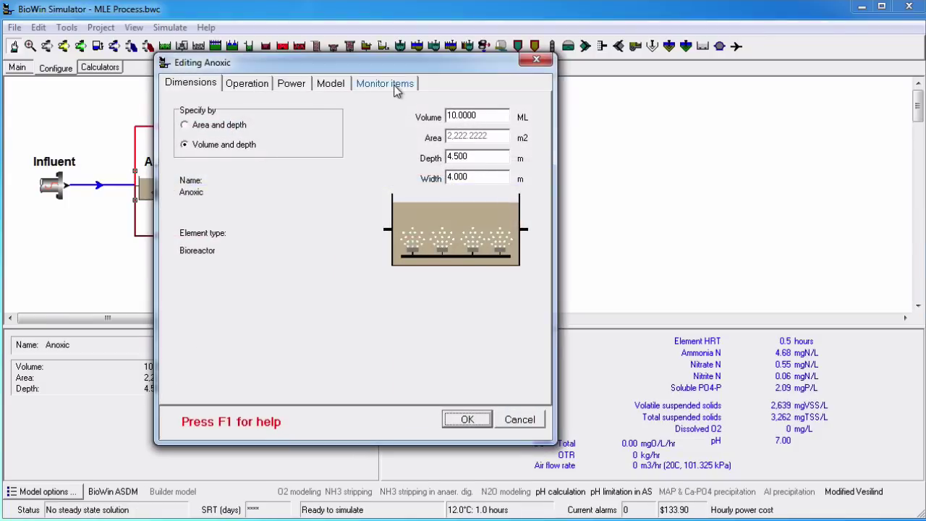
left_click(384, 86)
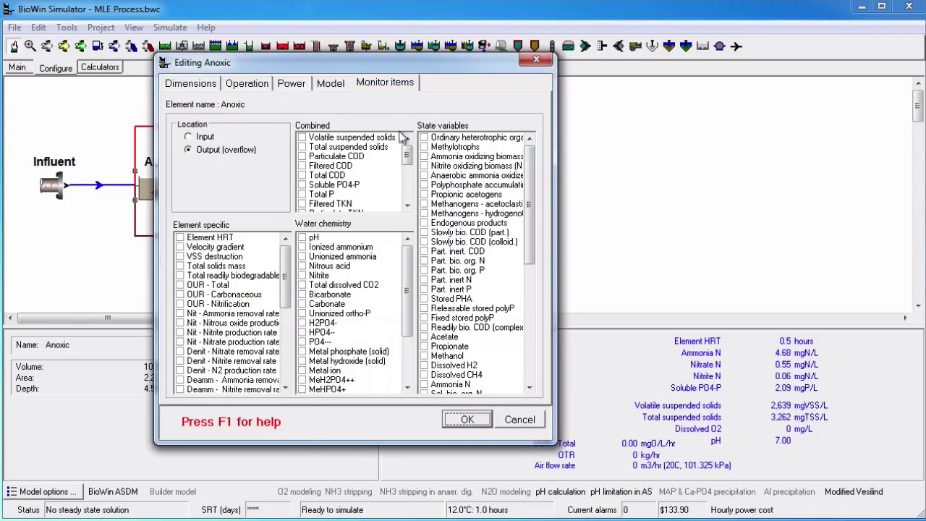
left_click(537, 62)
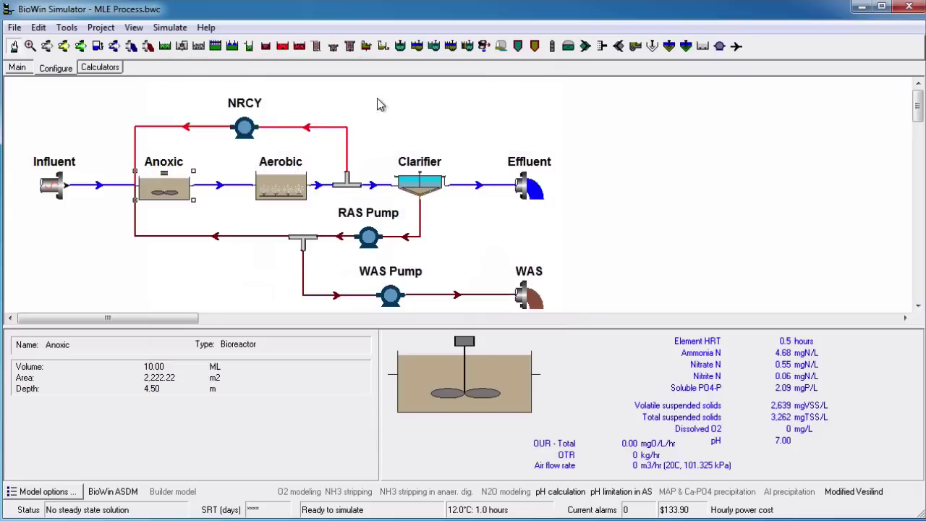
- Place a new bioreactor, Bioreactor23, and view its monitored items showing Total suspended solids
left_click(165, 45)
left_click(81, 264)
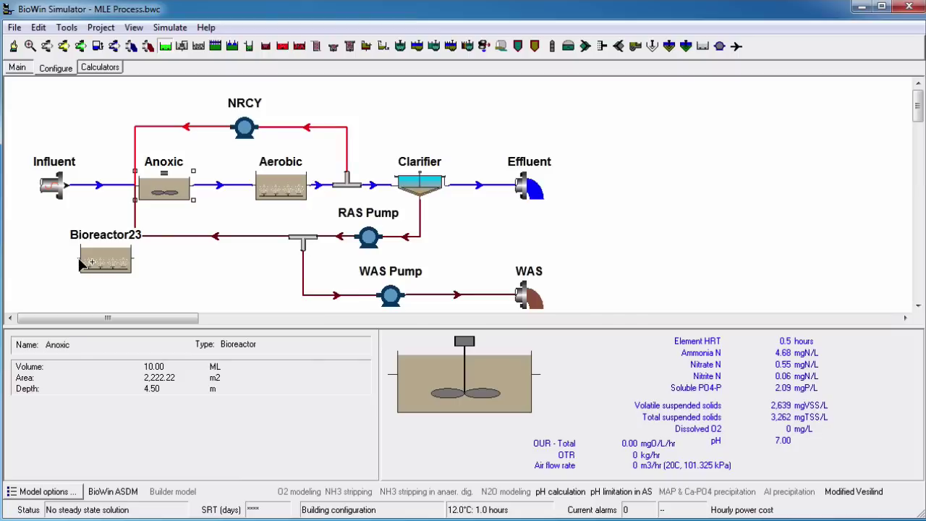
key("Escape")
double_click(81, 265)
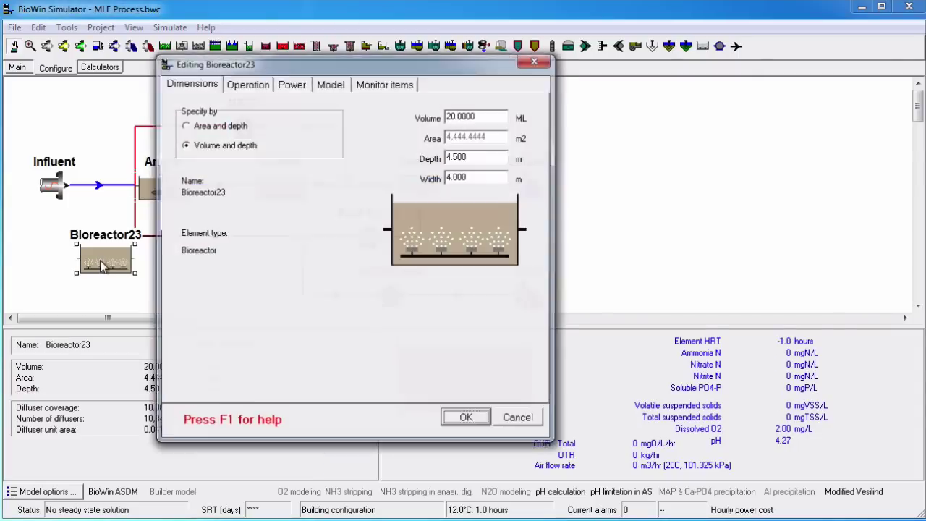
left_click(381, 84)
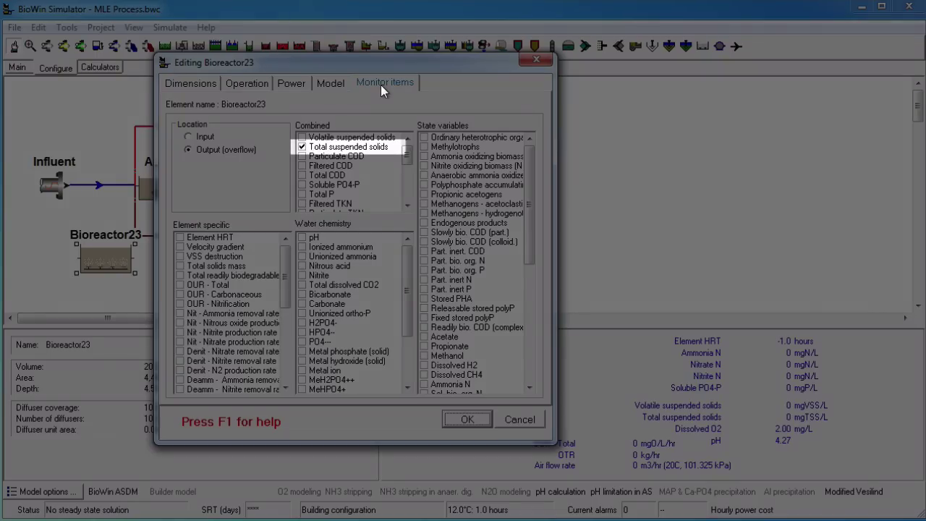